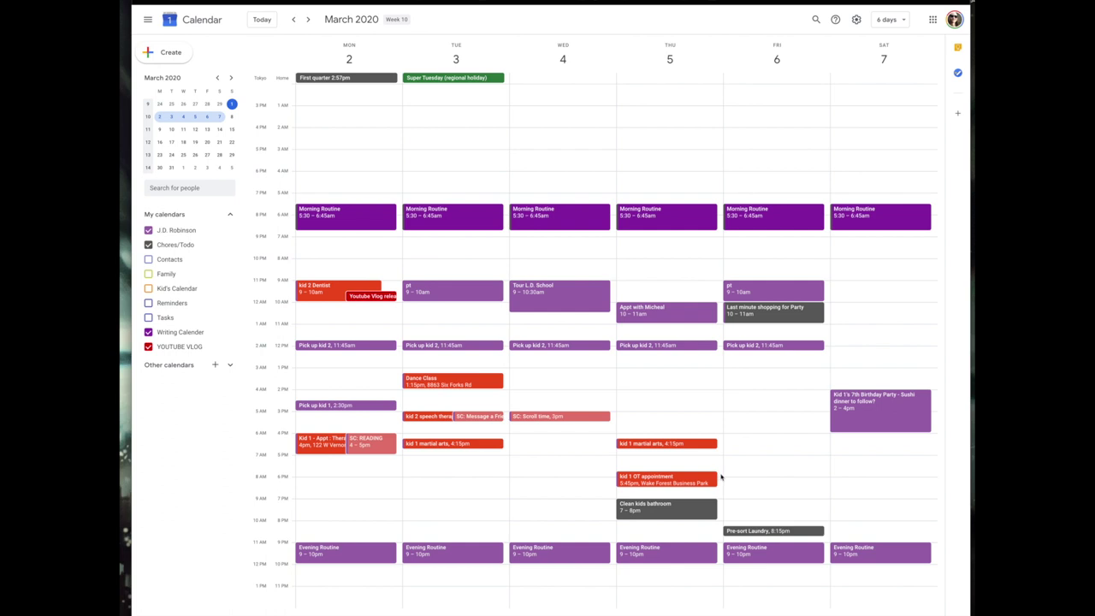
pyautogui.click(722, 482)
# Create a Thursday event titled 'SC: Reading' from 5:45 to 6:30pm and save it
pyautogui.moveTo(721, 482); pyautogui.dragTo(722, 484)
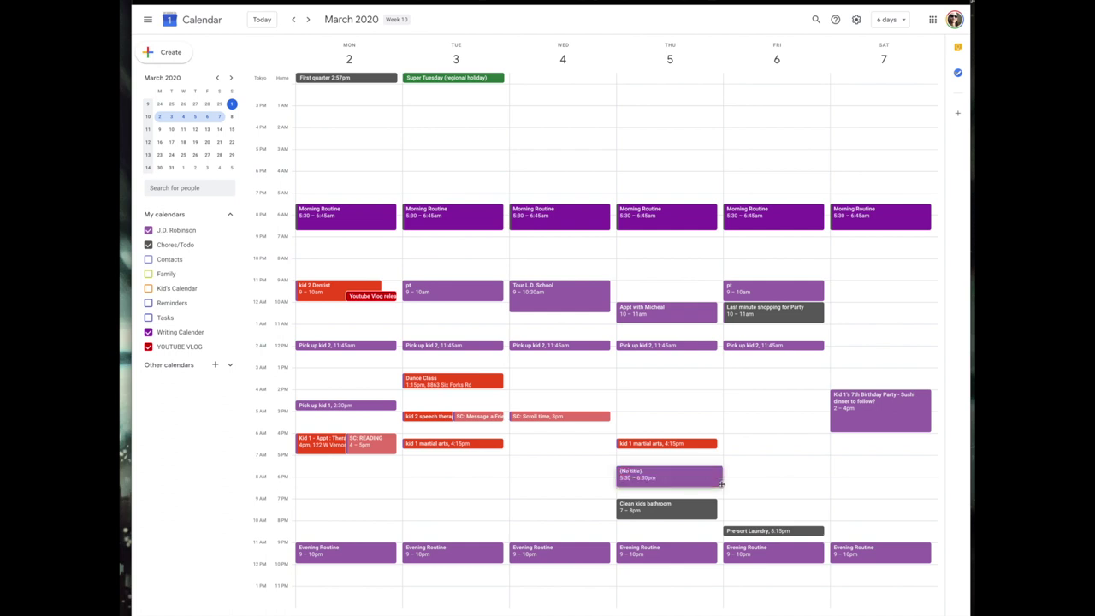
pyautogui.moveTo(721, 484); pyautogui.dragTo(721, 485)
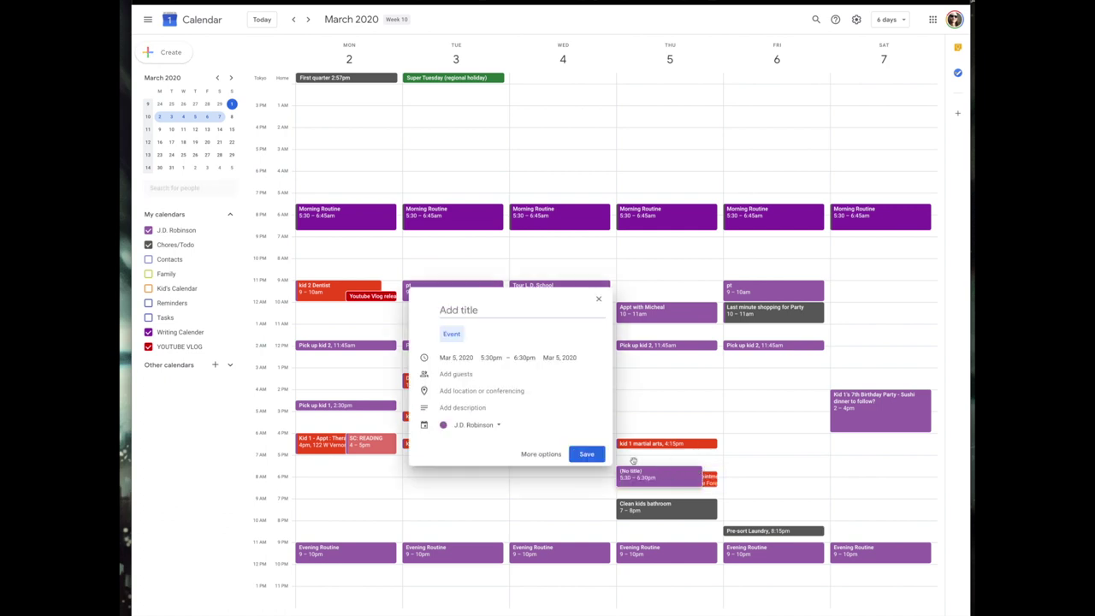
pyautogui.click(492, 358)
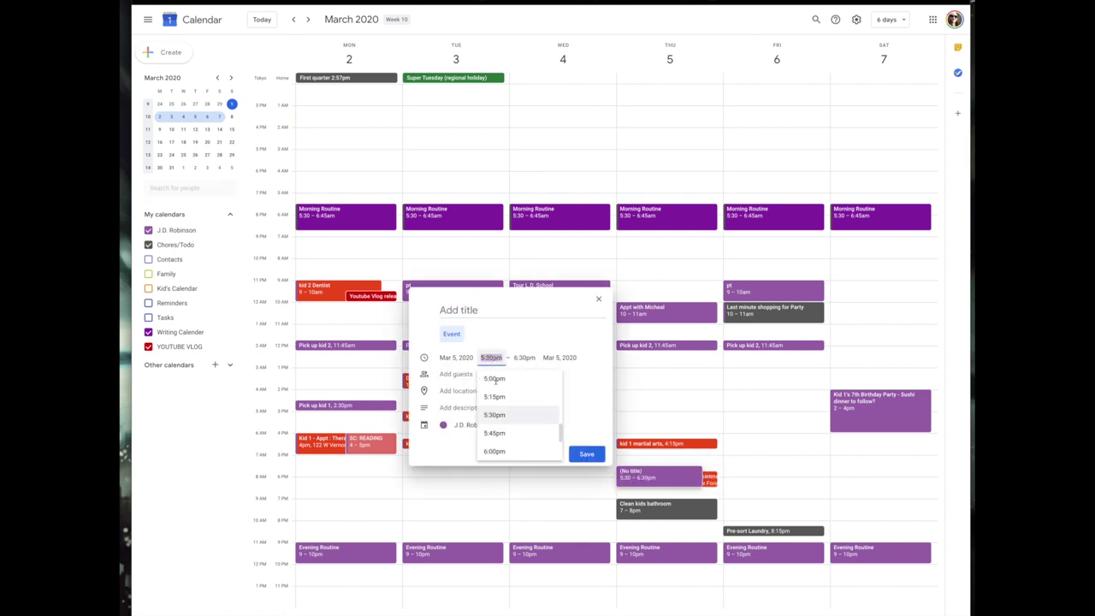
pyautogui.click(494, 433)
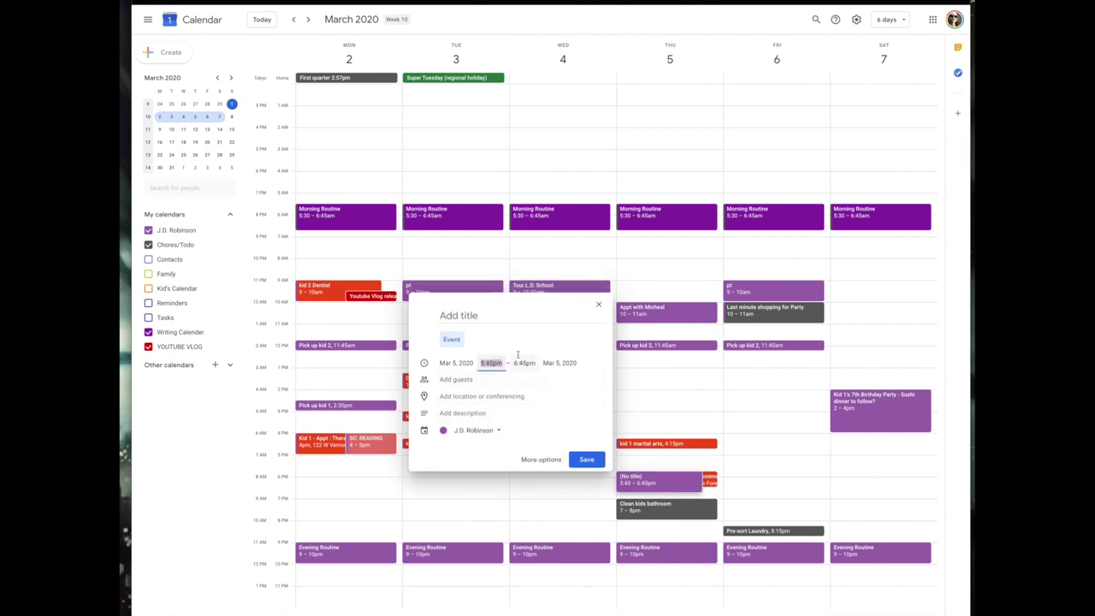
pyautogui.click(522, 363)
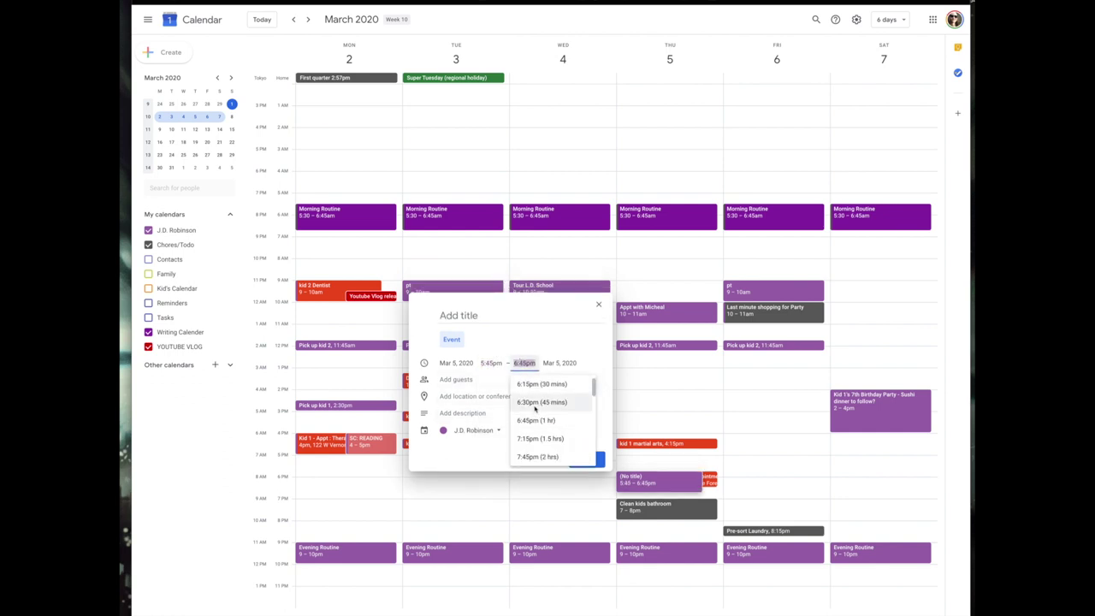
pyautogui.click(534, 401)
pyautogui.click(467, 315)
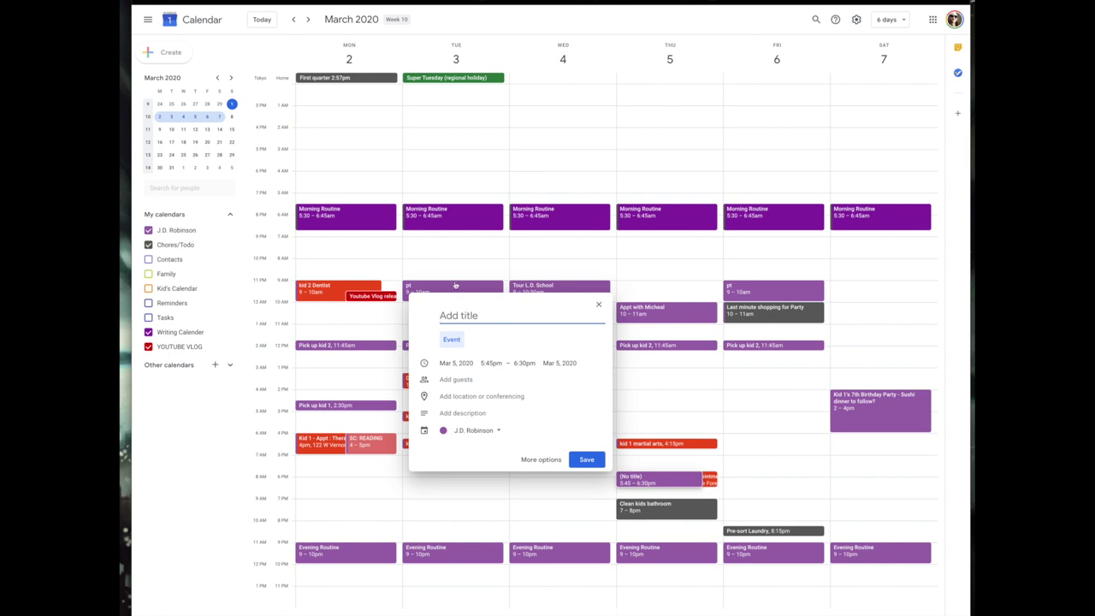
pyautogui.write('SC')
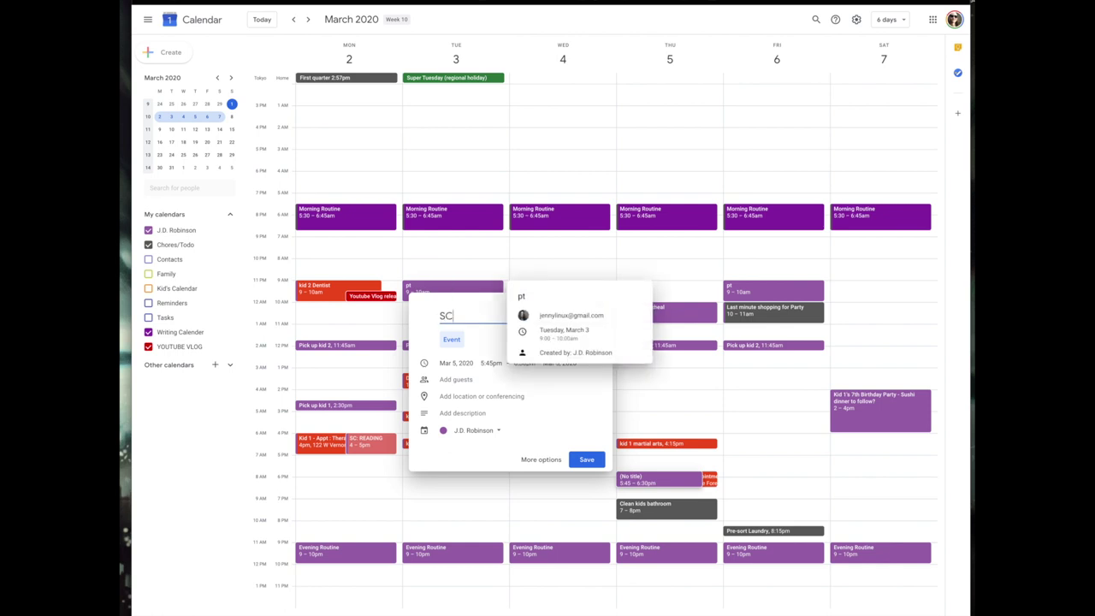
pyautogui.write(': Reading')
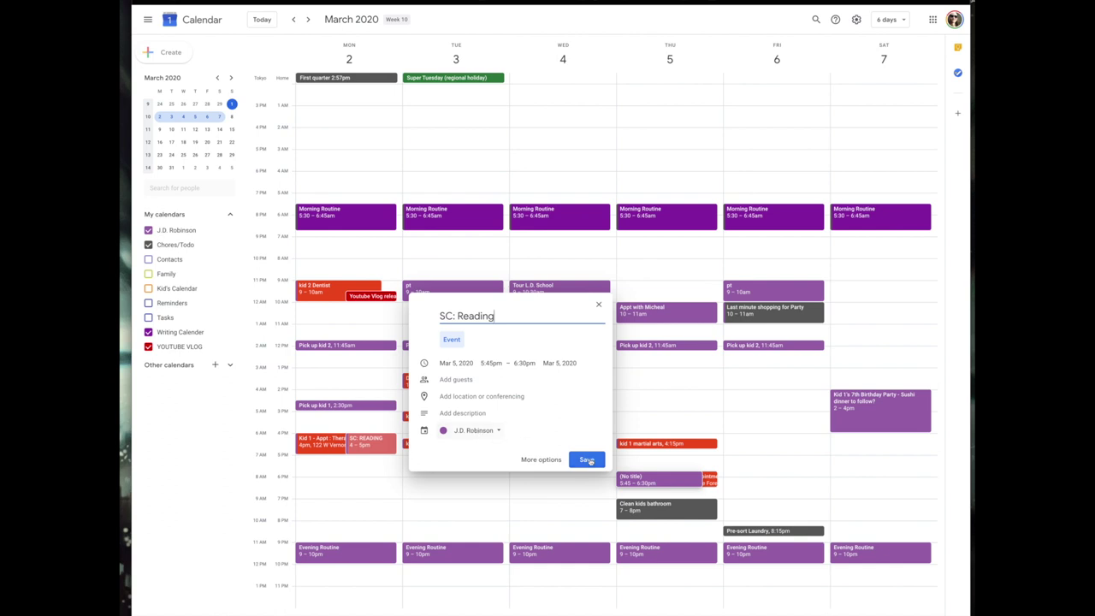
pyautogui.click(594, 467)
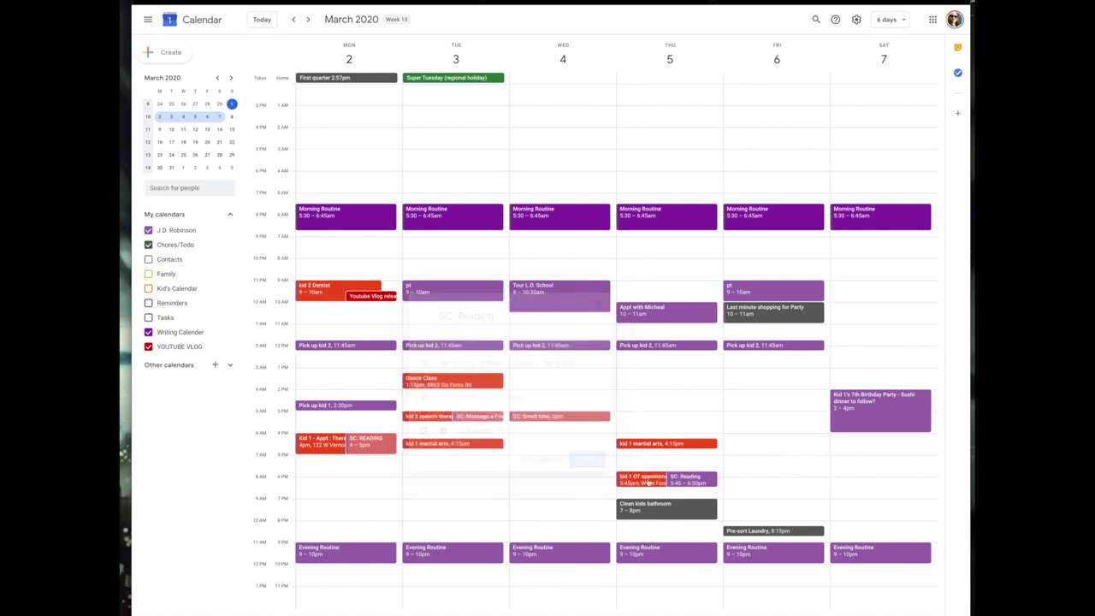
# Change the SC: Reading event's colour to the pink swatch
pyautogui.rightClick(695, 483)
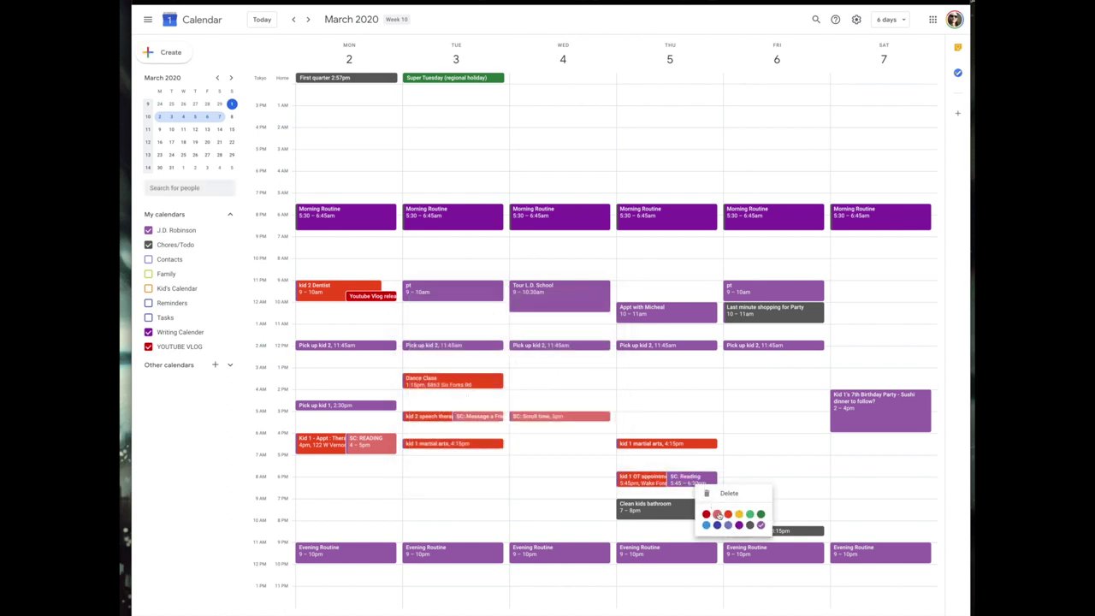
pyautogui.click(717, 512)
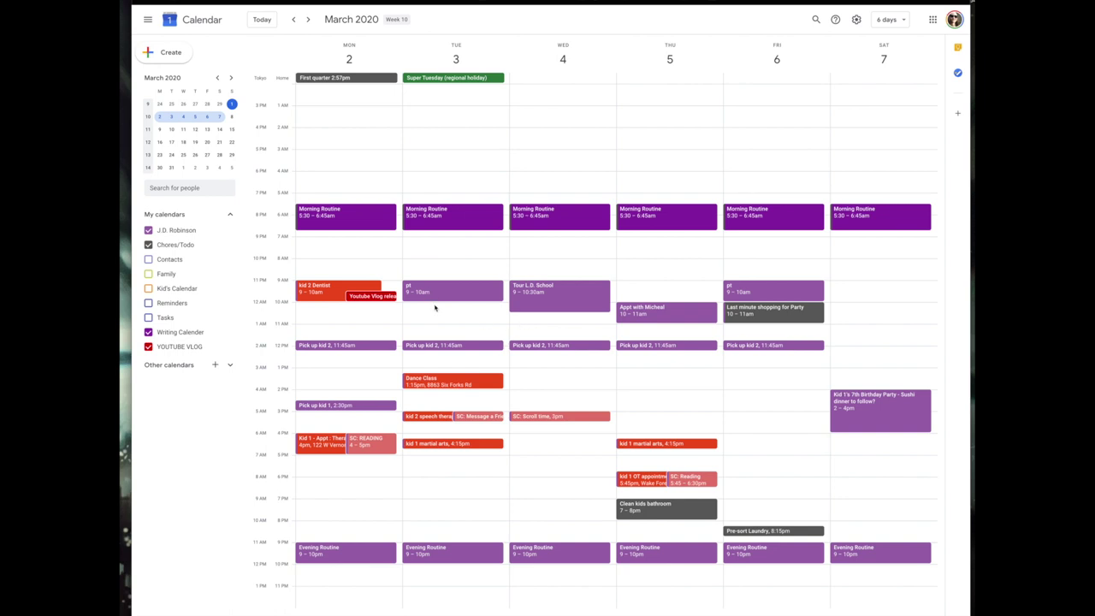
# Place a draft event on Tuesday morning around 10:30–11:30am, then discard it
pyautogui.click(432, 321)
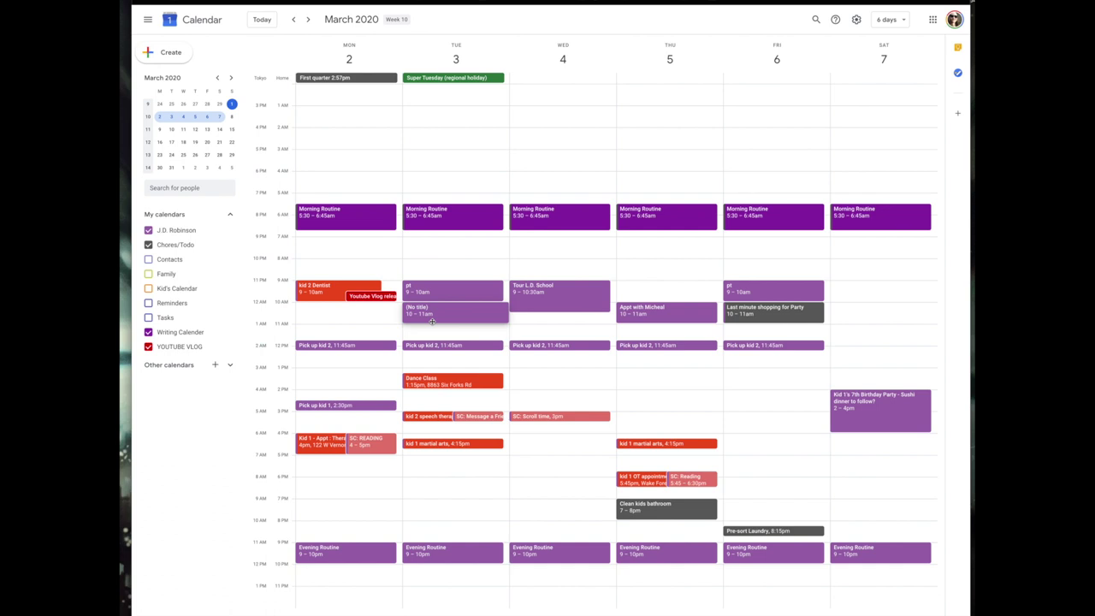
pyautogui.click(432, 321)
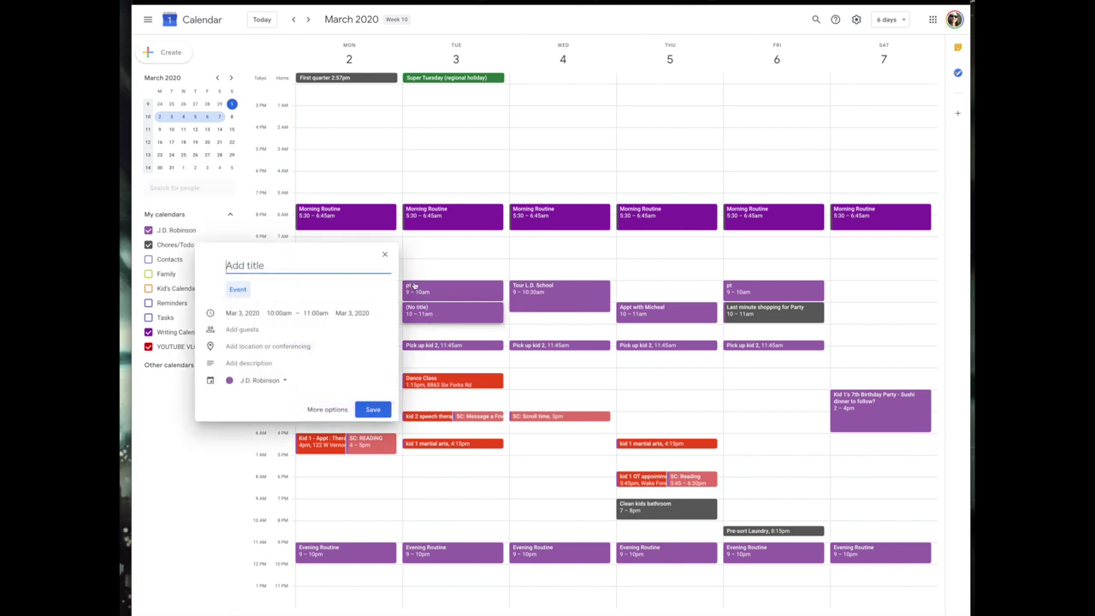
pyautogui.moveTo(454, 313); pyautogui.dragTo(453, 325)
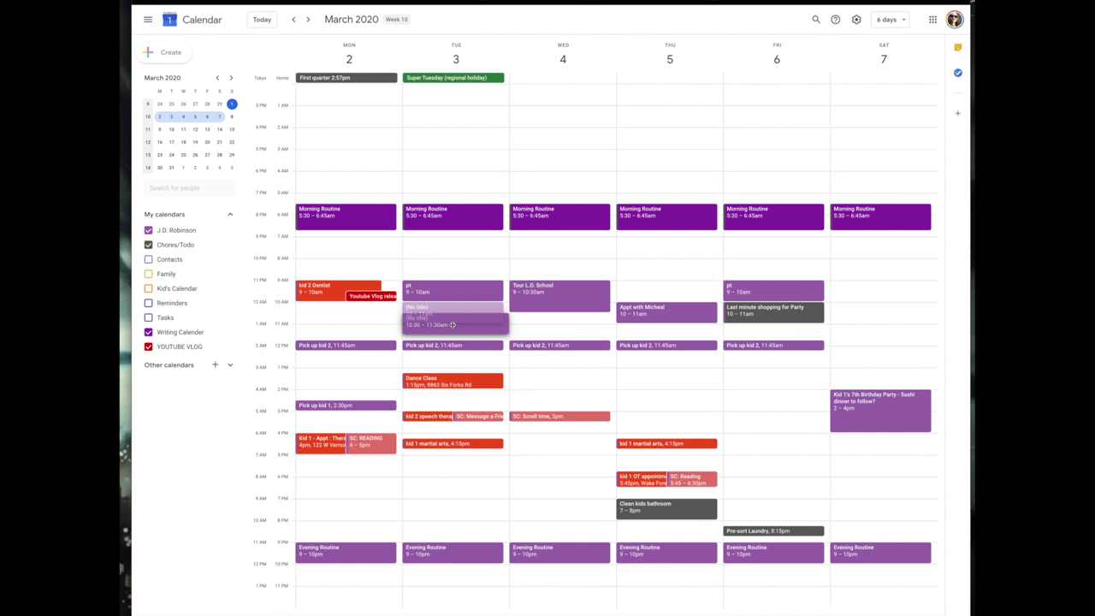
pyautogui.moveTo(453, 326); pyautogui.dragTo(451, 325)
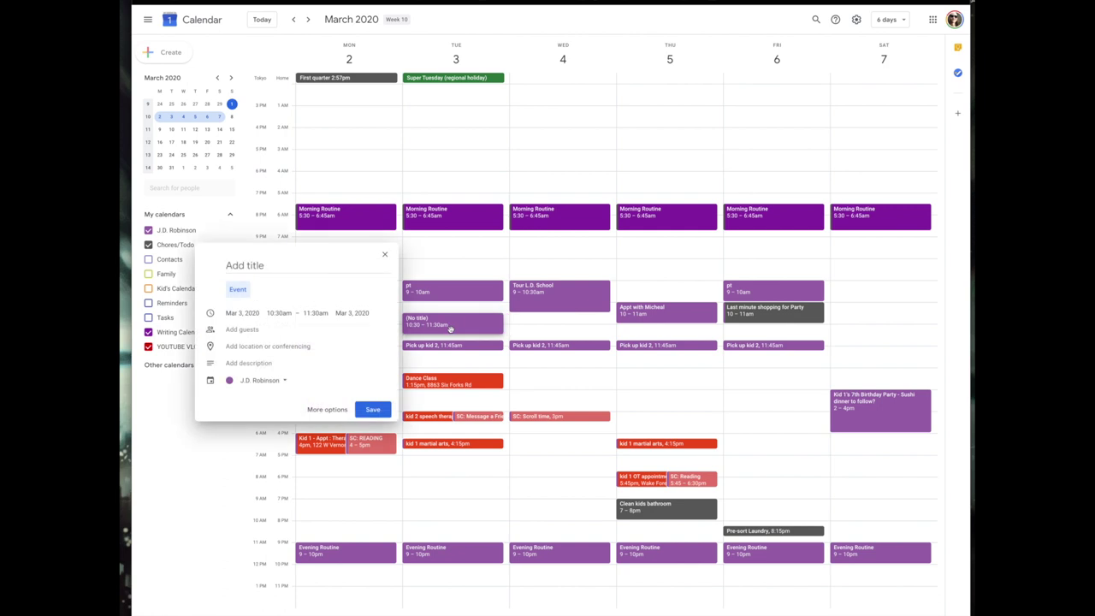
pyautogui.click(449, 335)
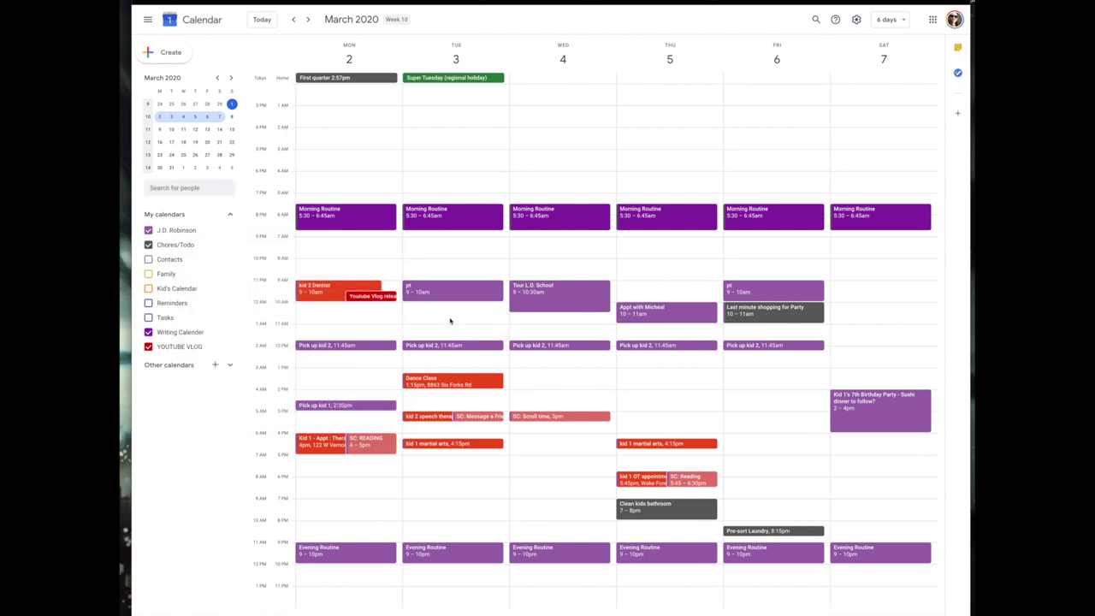
# Create 'Writing time (250)' on Tuesday 10:30–11:30am in the Writing Calender calendar
pyautogui.moveTo(450, 319); pyautogui.dragTo(449, 337)
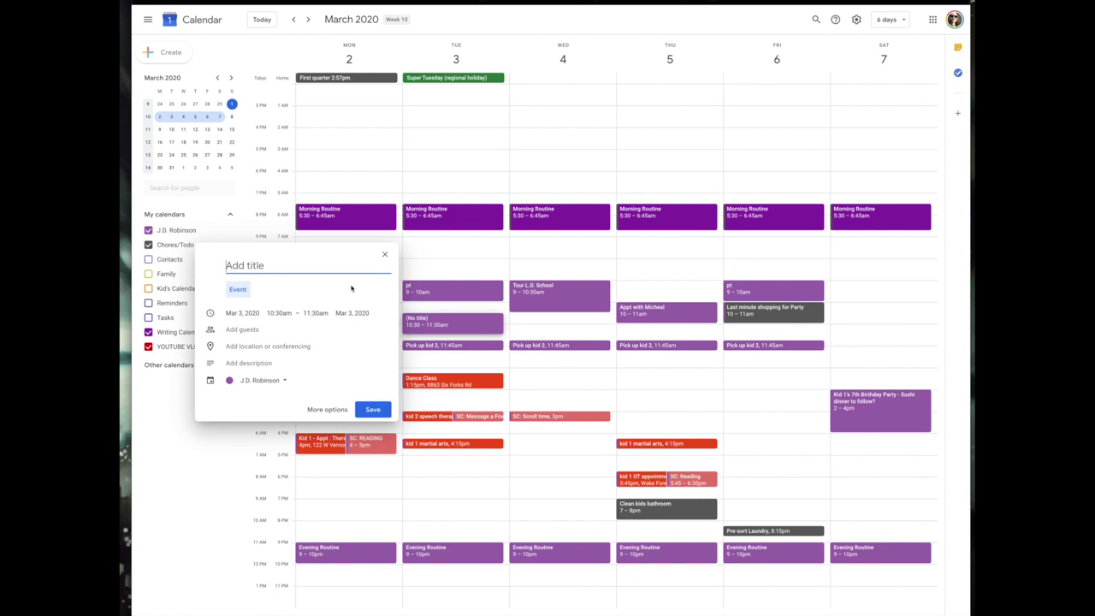
pyautogui.write('Writing time')
pyautogui.click(259, 382)
pyautogui.click(251, 445)
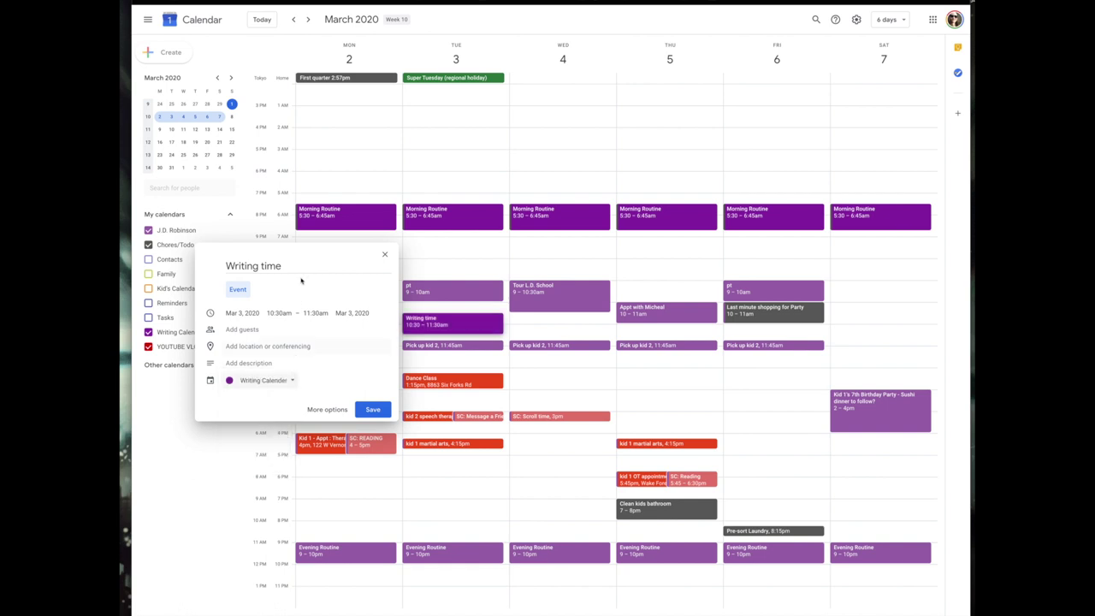
pyautogui.click(299, 266)
pyautogui.write('(')
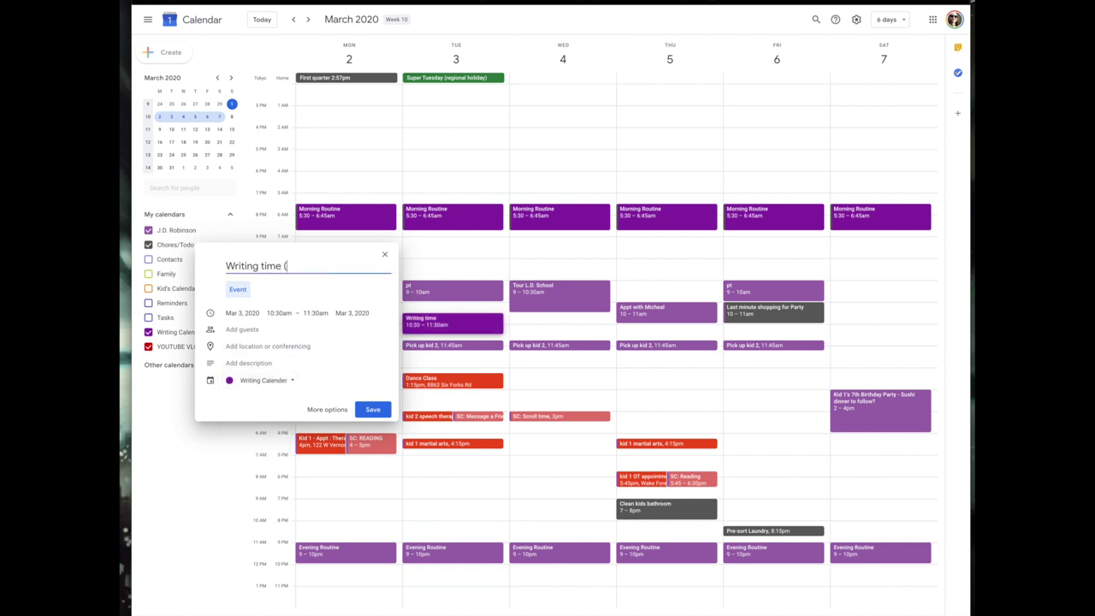
pyautogui.write('250')
pyautogui.write(')')
pyautogui.click(373, 409)
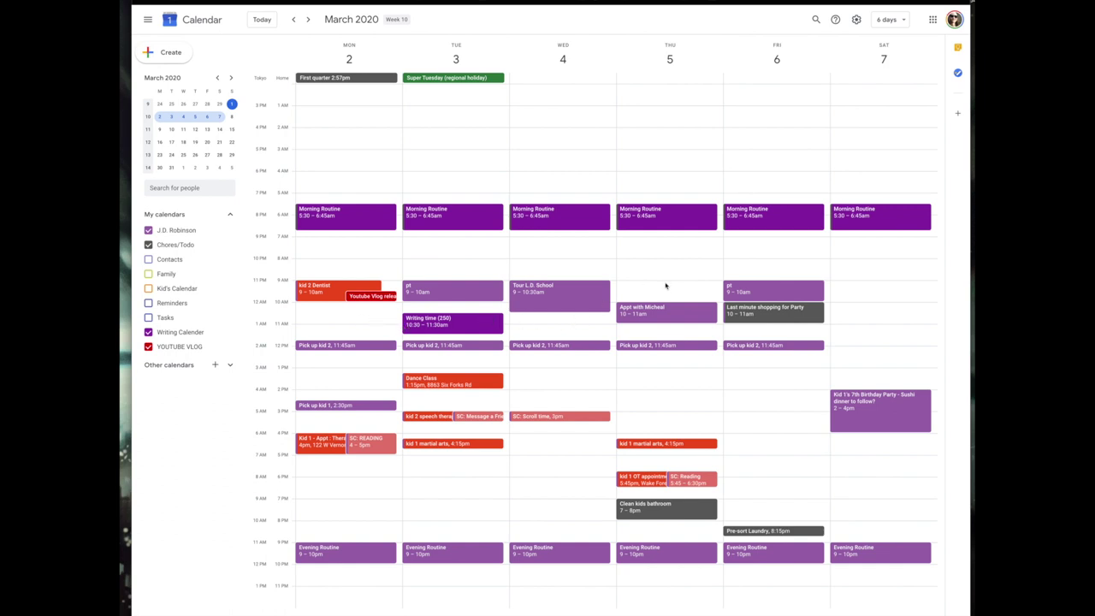
# Create and save 'Writing time (250)' on Thursday 9–9:45am, then open its details
pyautogui.click(664, 298)
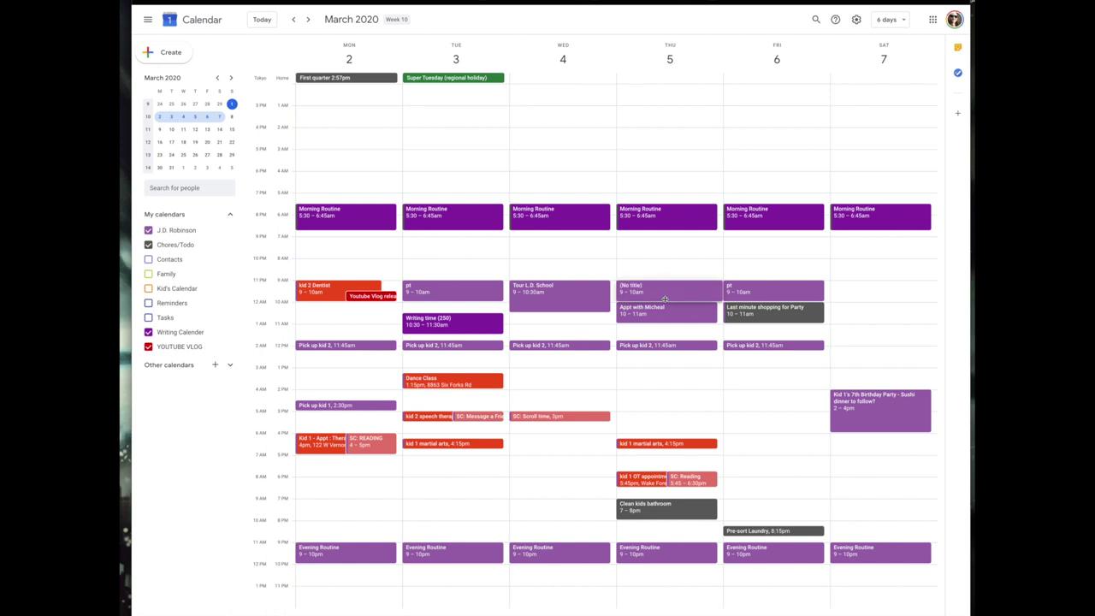
pyautogui.moveTo(665, 298); pyautogui.dragTo(665, 297)
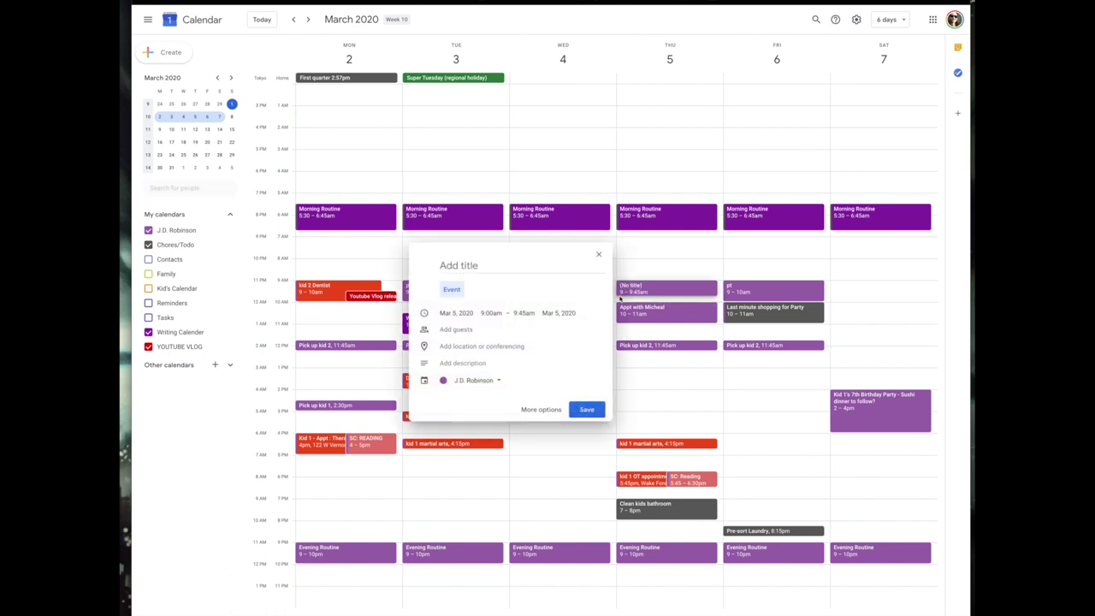
pyautogui.write('Writing Time')
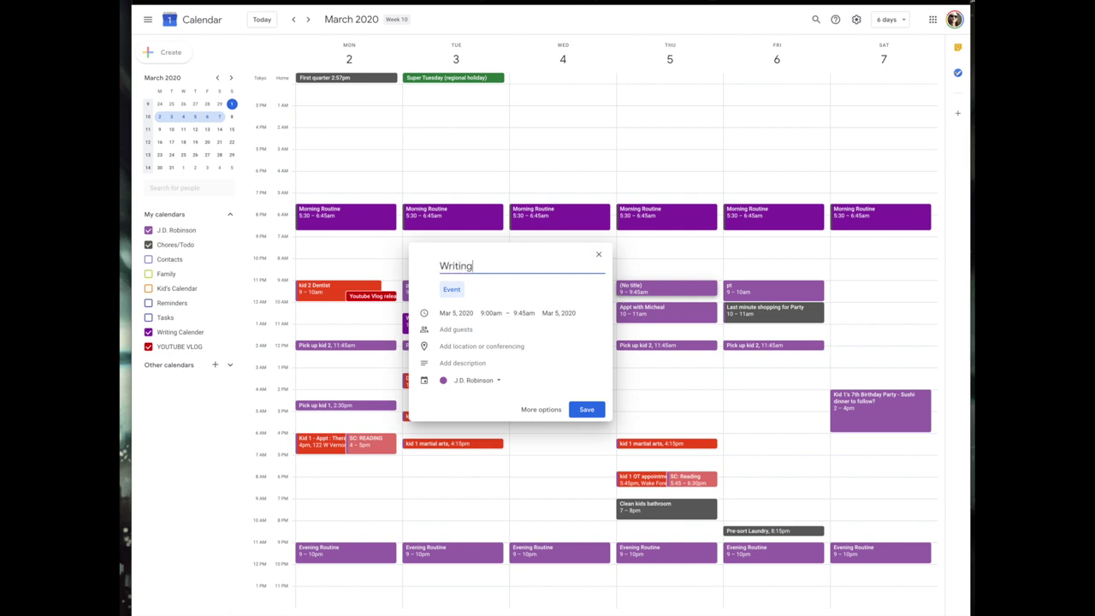
pyautogui.press('BackSpace')
pyautogui.press('BackSpace')
pyautogui.press('BackSpace')
pyautogui.press('BackSpace')
pyautogui.write('time (250)')
pyautogui.click(586, 409)
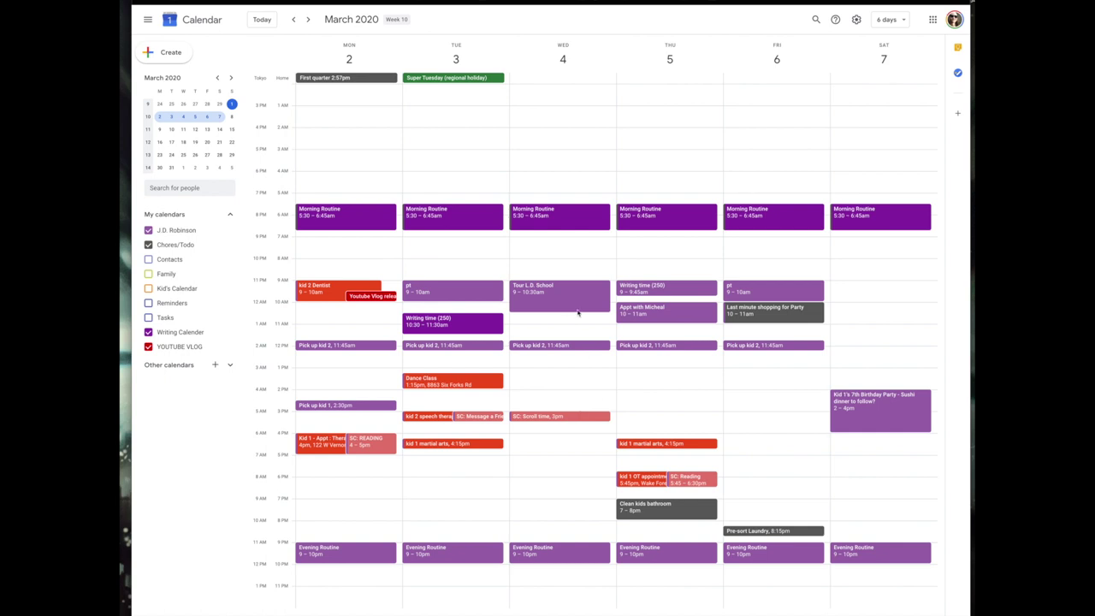
pyautogui.click(674, 292)
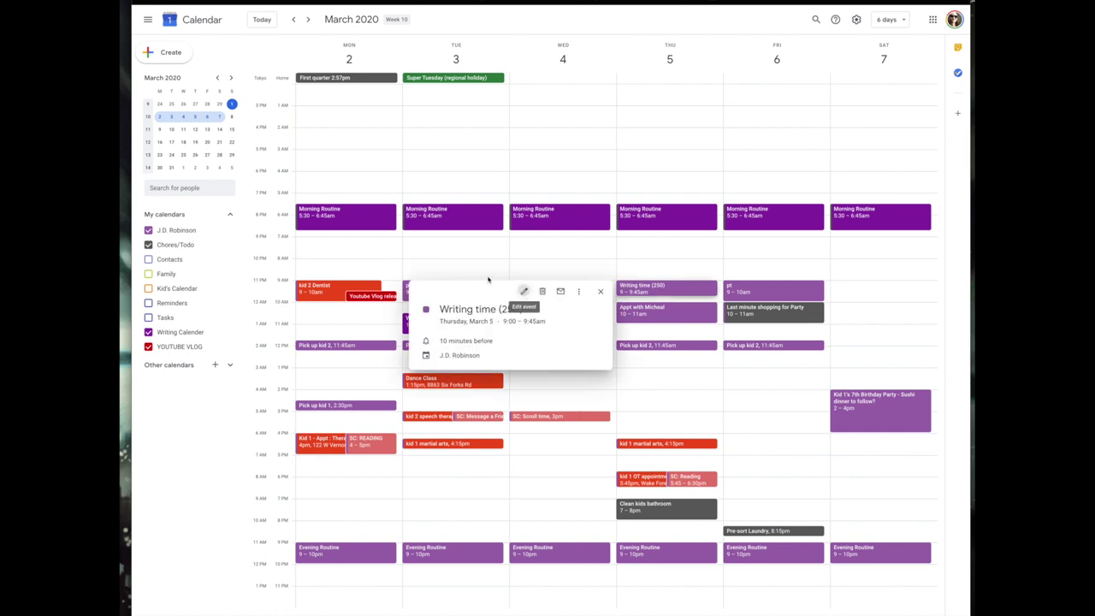
# Reassign Thursday's Writing time (250) event to the Writing Calender calendar and save
pyautogui.click(525, 292)
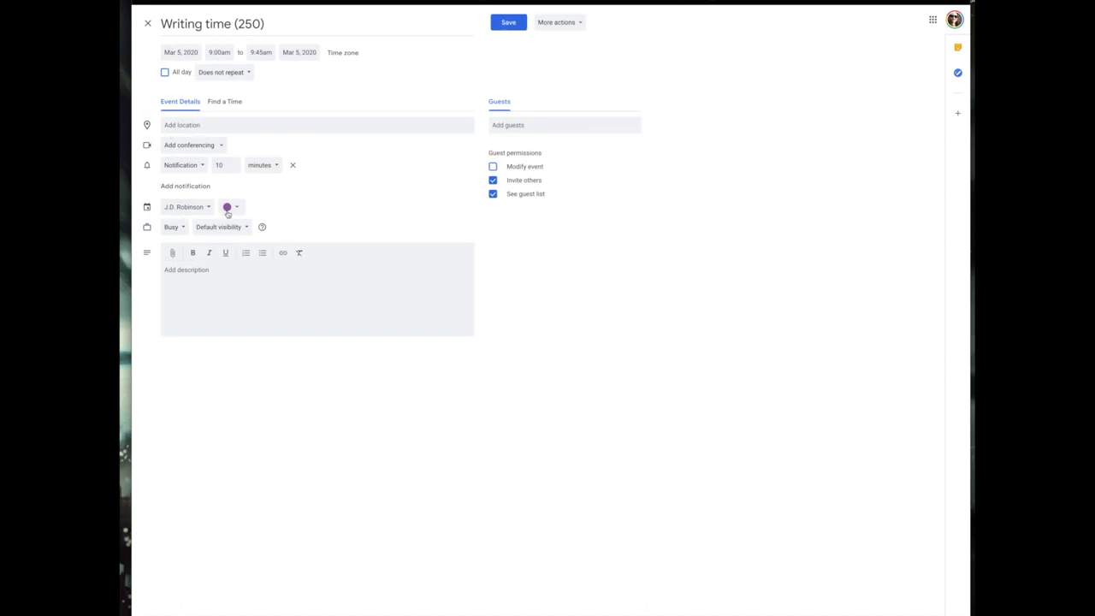
pyautogui.click(197, 211)
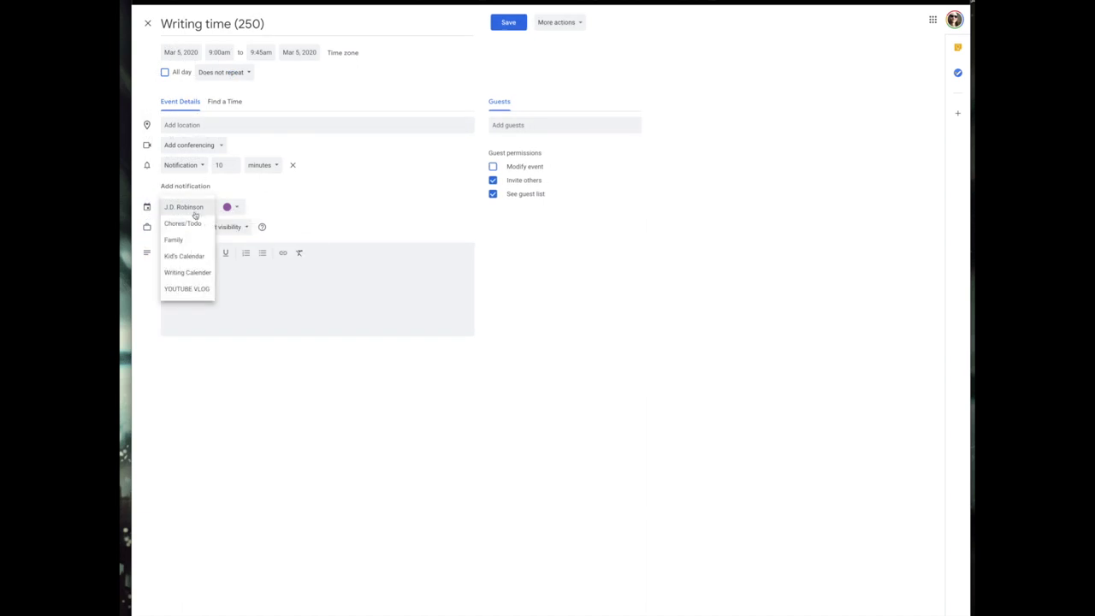
pyautogui.click(185, 273)
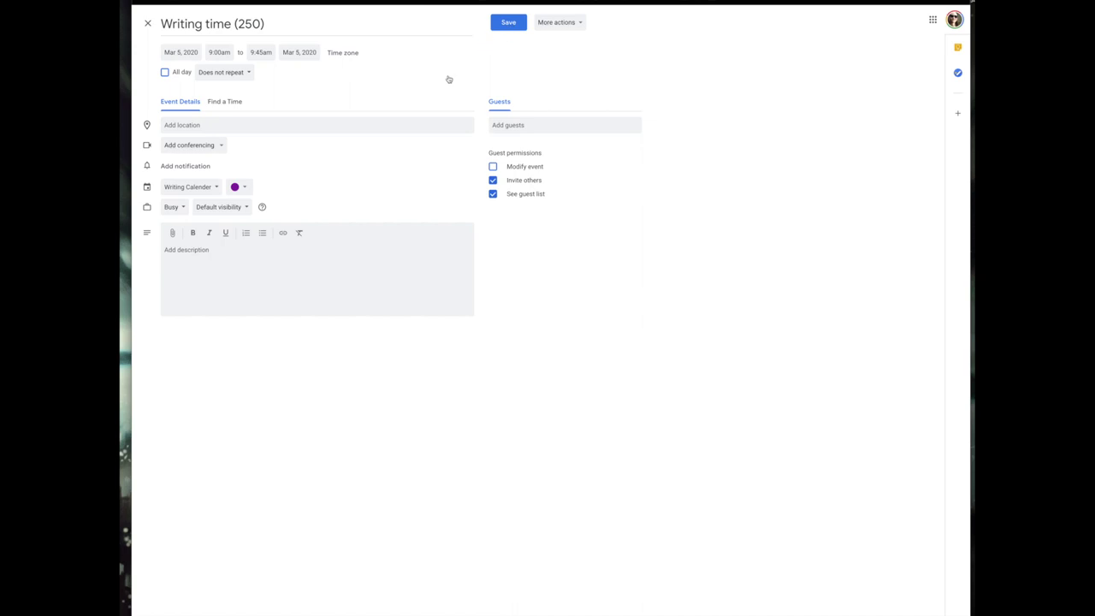
pyautogui.hotkey('ctrl', 's')
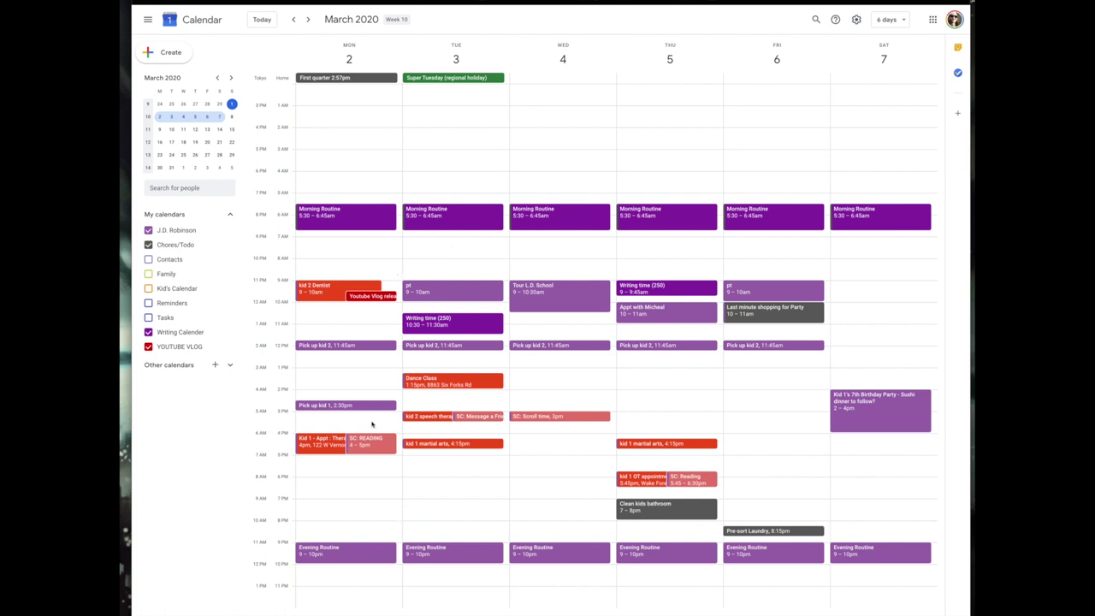
# Add 'Dinner - Burgers' on Monday at 5pm in the Family calendar
pyautogui.click(370, 473)
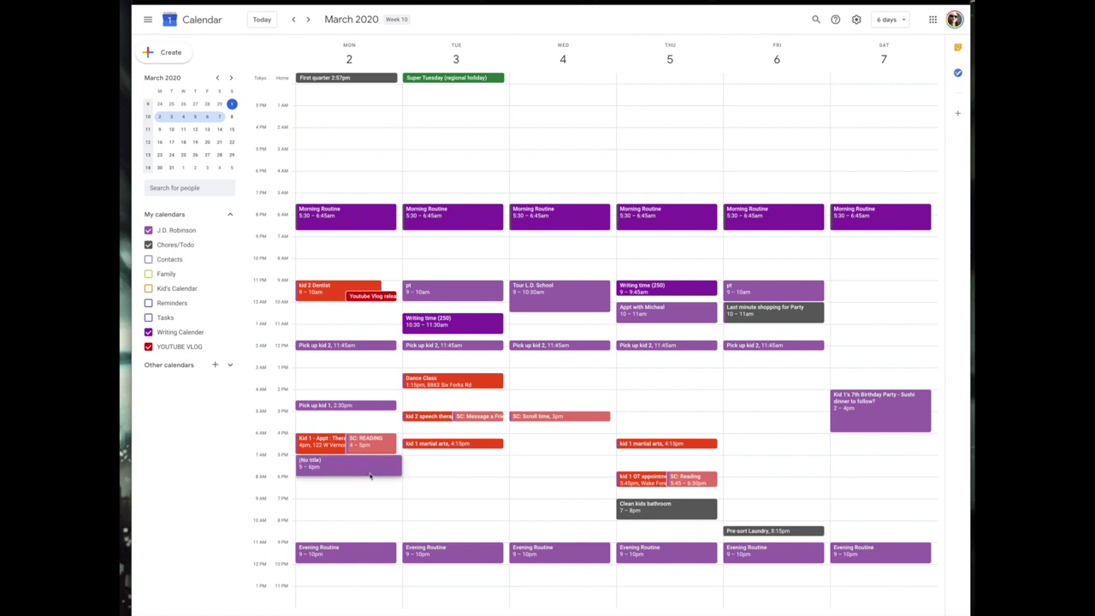
pyautogui.write('Dinner -')
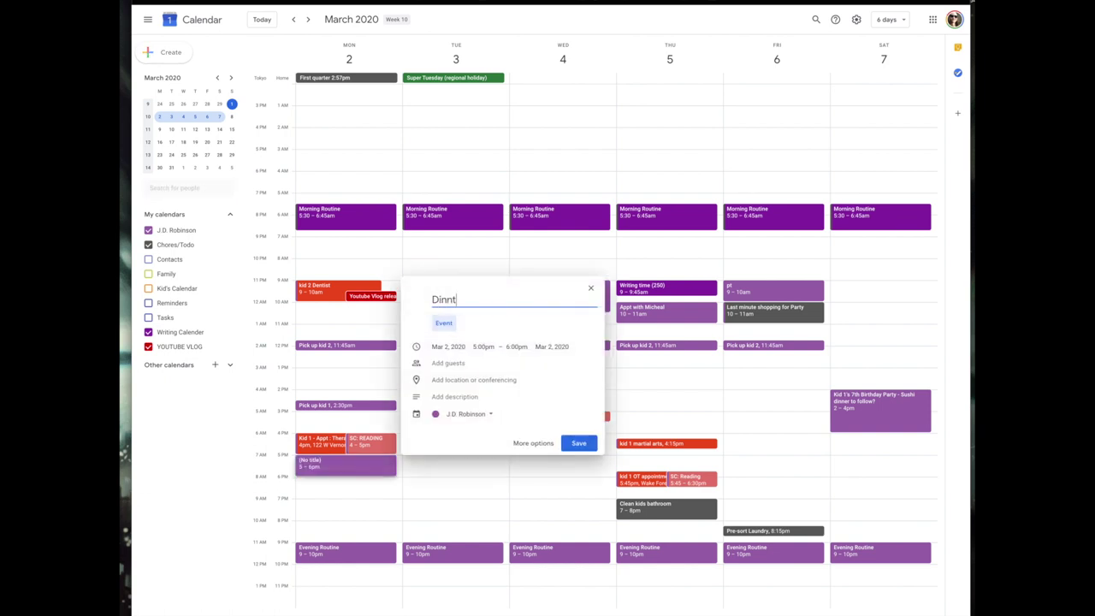
pyautogui.write(' Burgers')
pyautogui.click(482, 415)
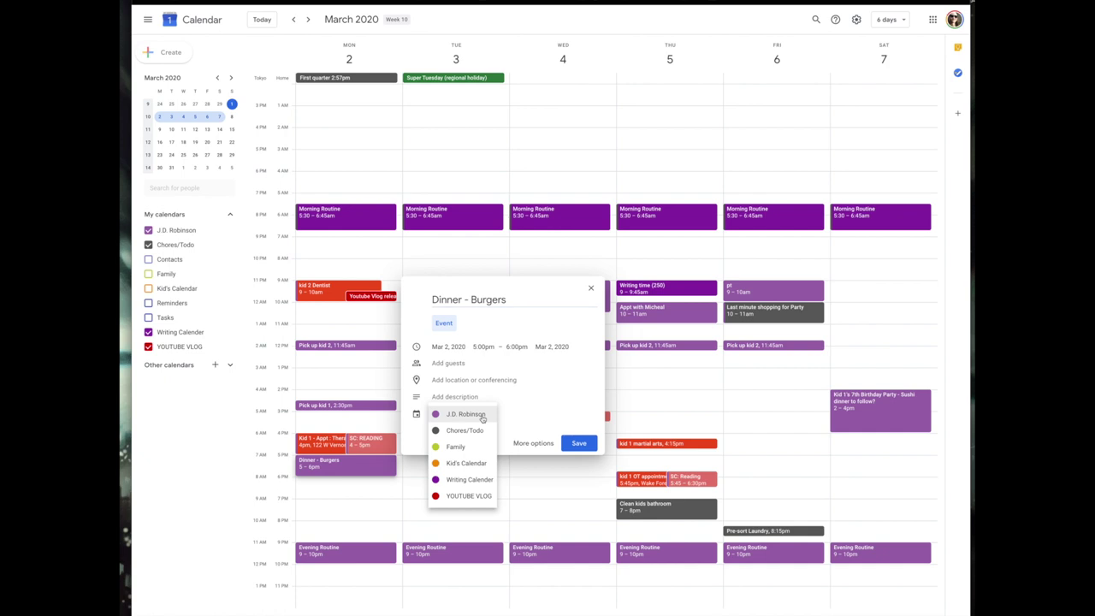
pyautogui.click(454, 447)
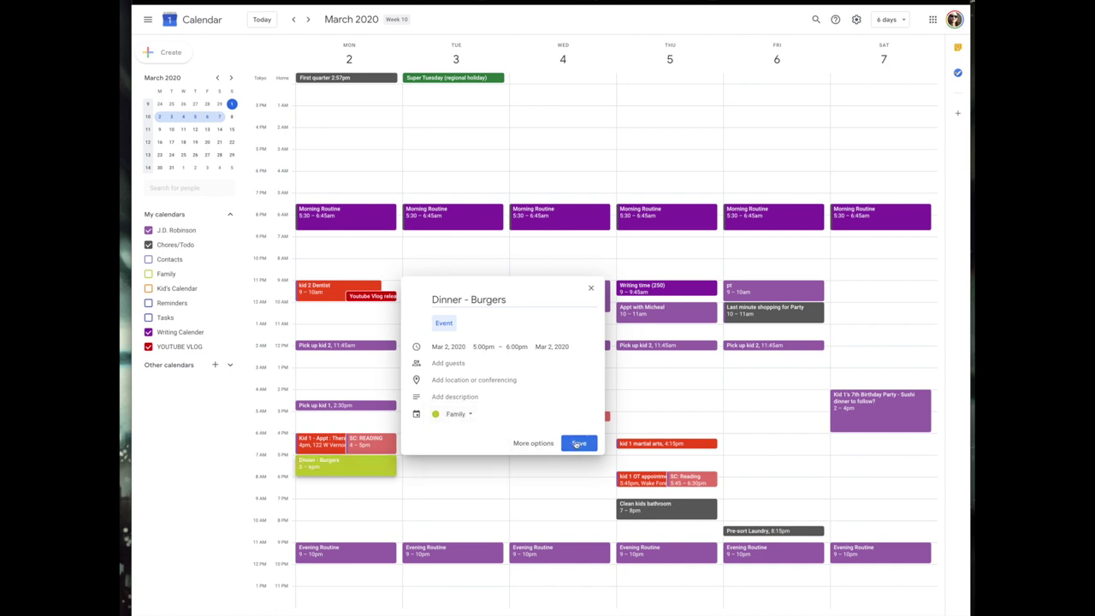
pyautogui.click(467, 462)
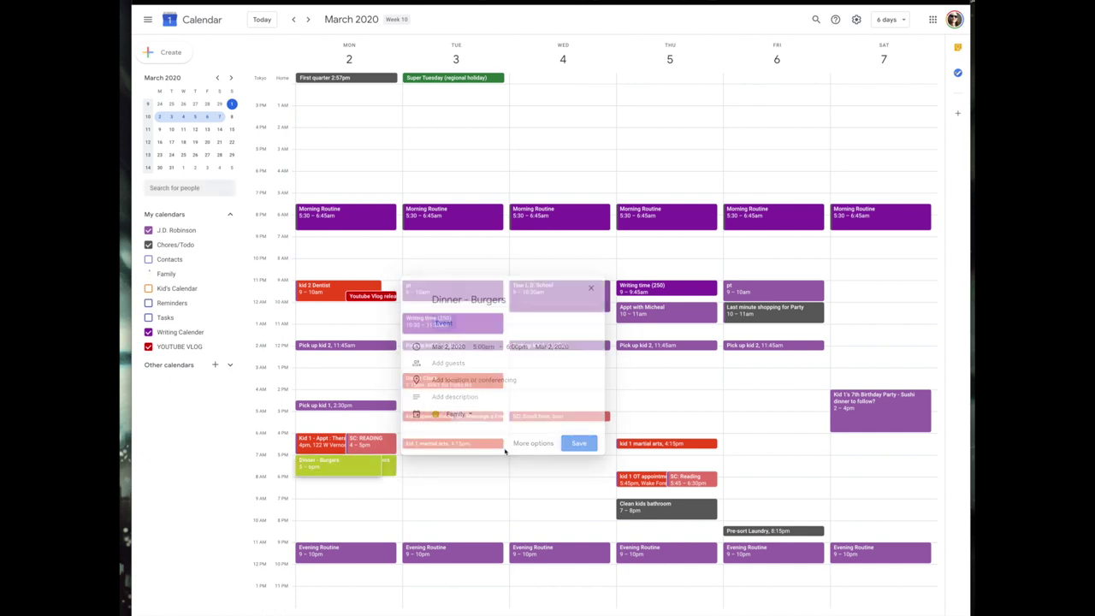
# Add 'Dinner: Shrimp & Grits' on Tuesday at 5pm in the Family calendar
pyautogui.click(463, 474)
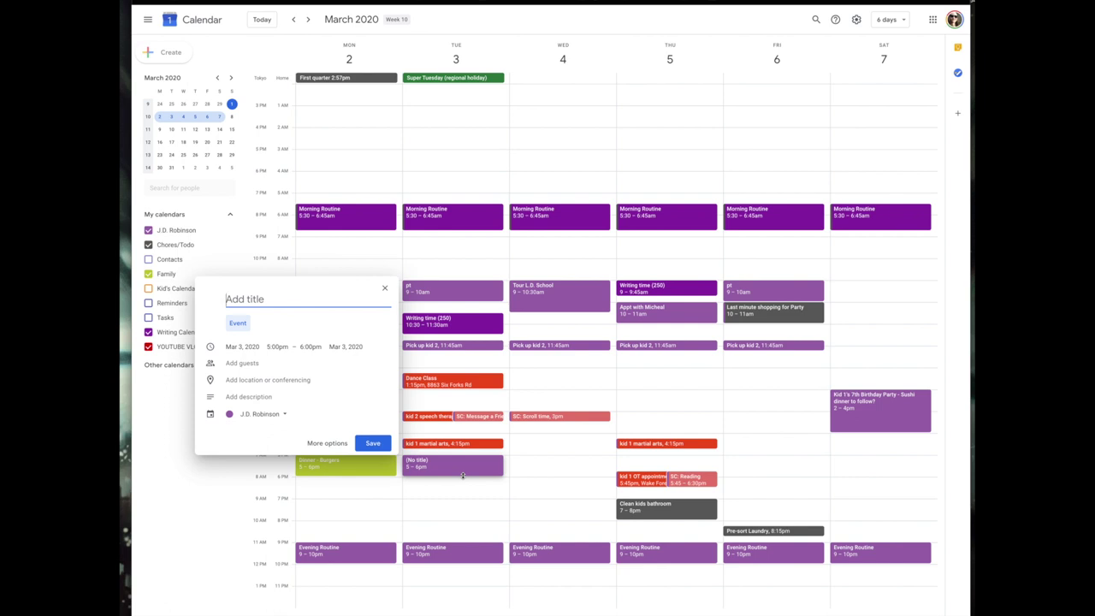
pyautogui.write('Dinner: Shrimpo & Grits')
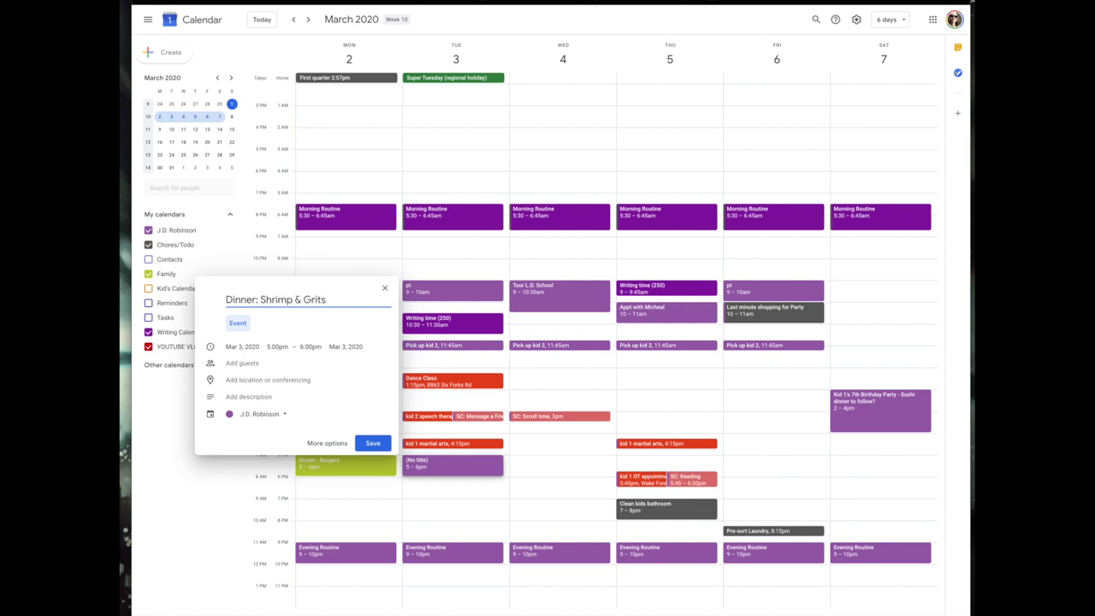
pyautogui.click(260, 414)
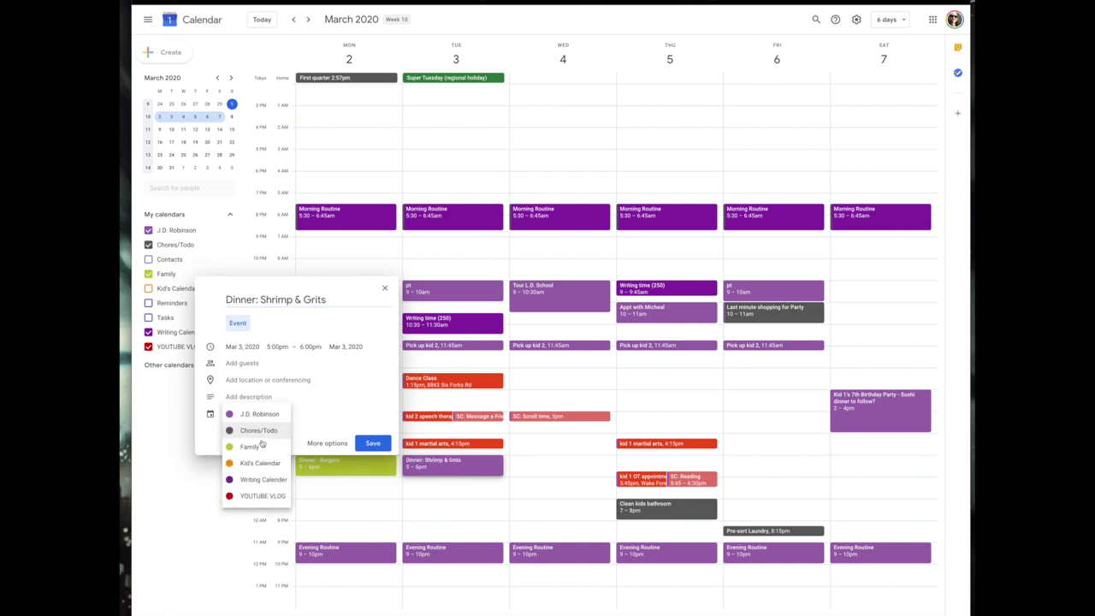
pyautogui.click(260, 451)
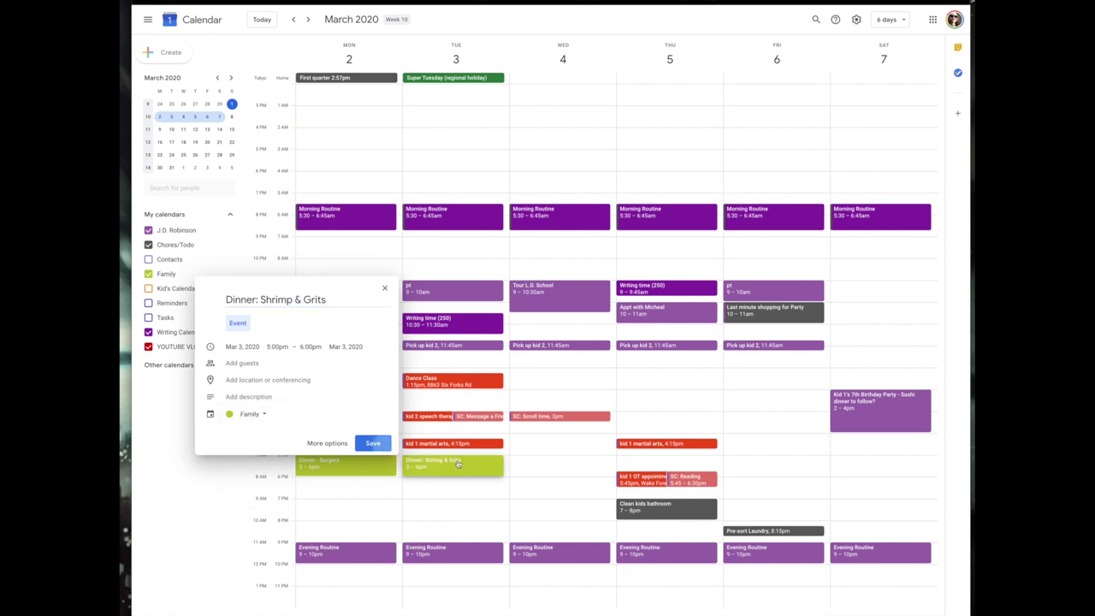
pyautogui.click(376, 443)
# Add 'Dinner: Pork Bites' on Wednesday at 5pm in the Family calendar
pyautogui.click(530, 475)
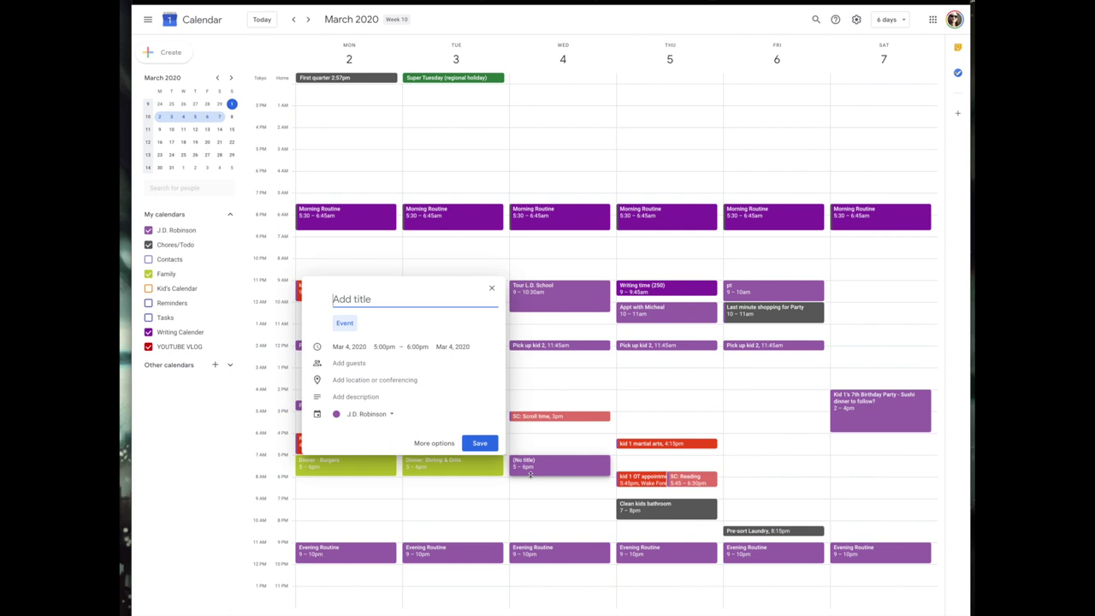
pyautogui.write('Dinner: Pork Bites')
pyautogui.click(374, 416)
pyautogui.click(364, 445)
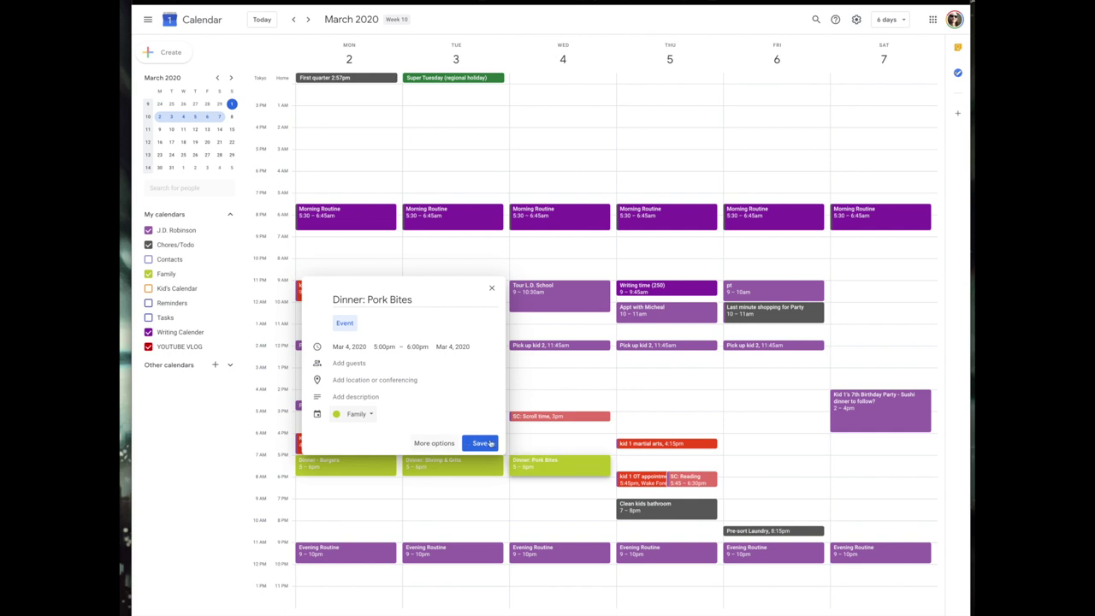
pyautogui.click(490, 443)
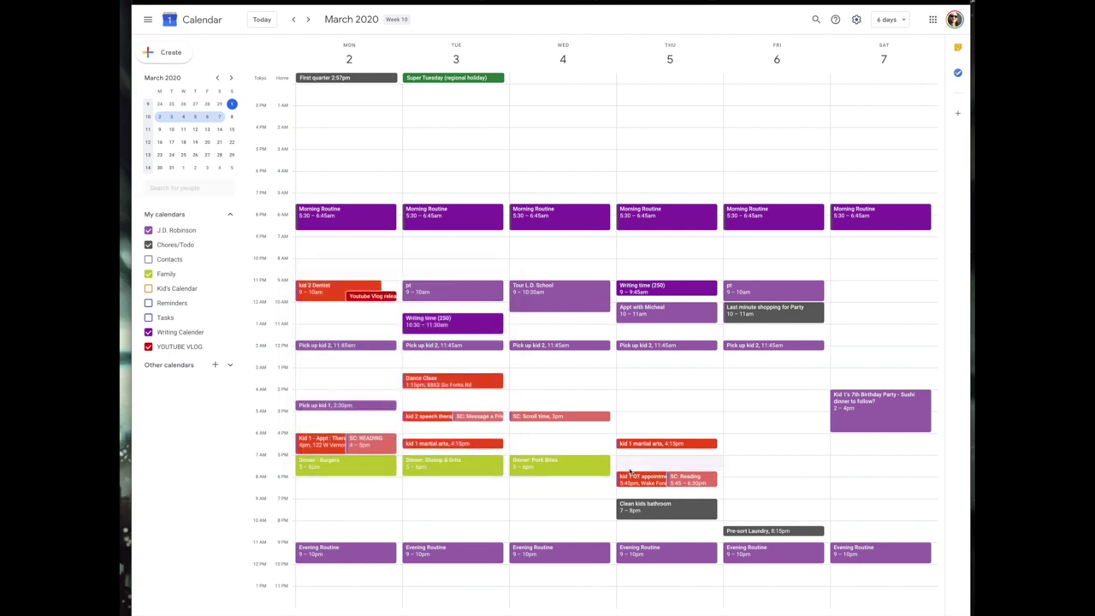
# Add 'Dinner: Leftovers/ FFOS' on Thursday at 5pm in the Family calendar
pyautogui.click(631, 471)
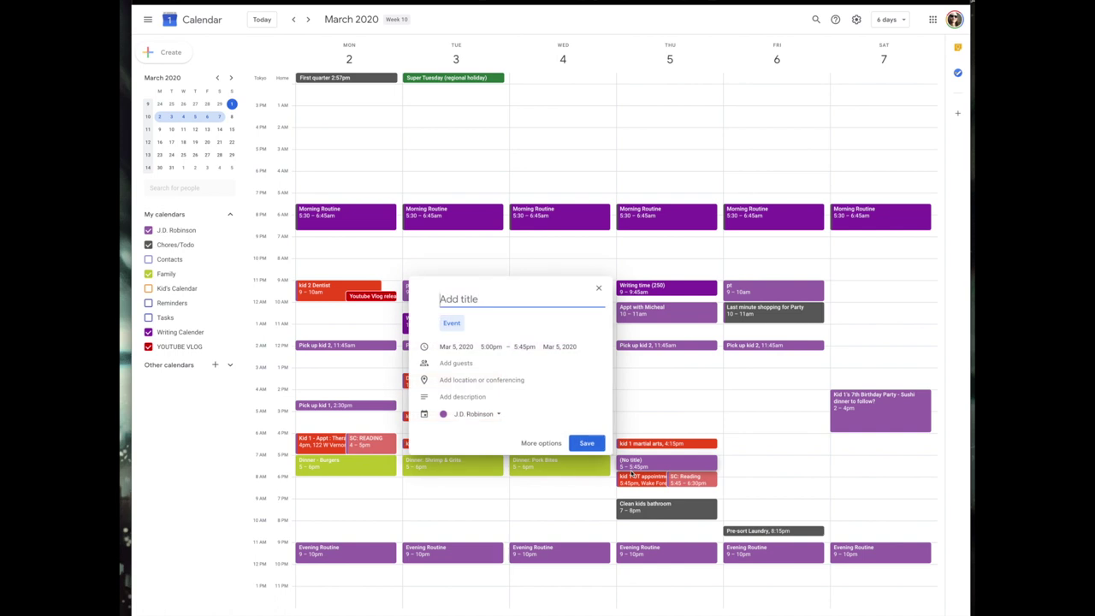
pyautogui.write('Dinner: Leftovers/ FFO')
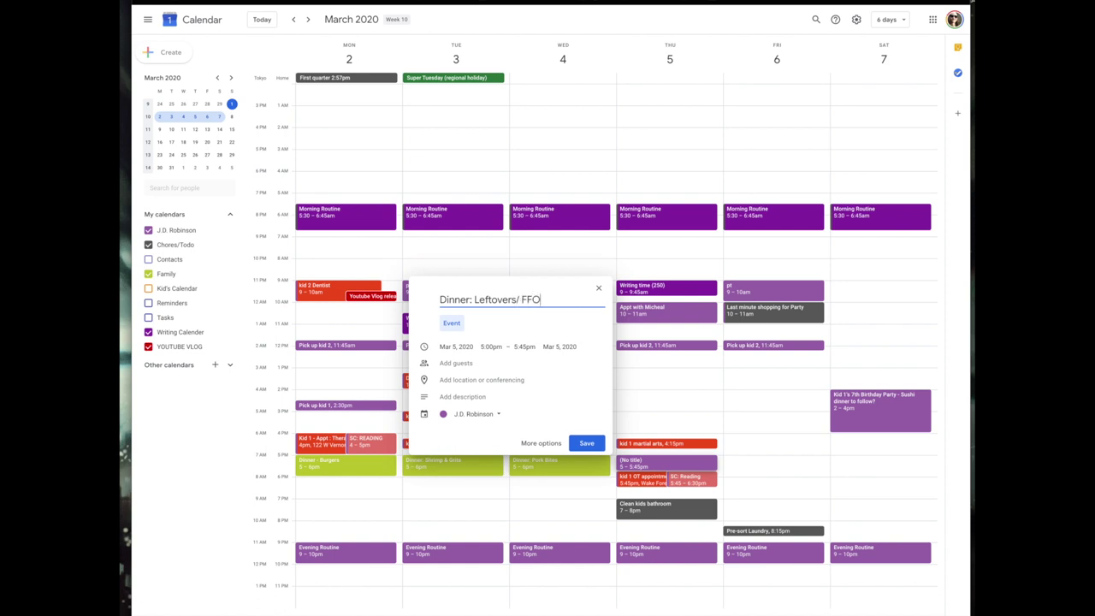
pyautogui.write('S')
pyautogui.click(473, 414)
pyautogui.click(466, 448)
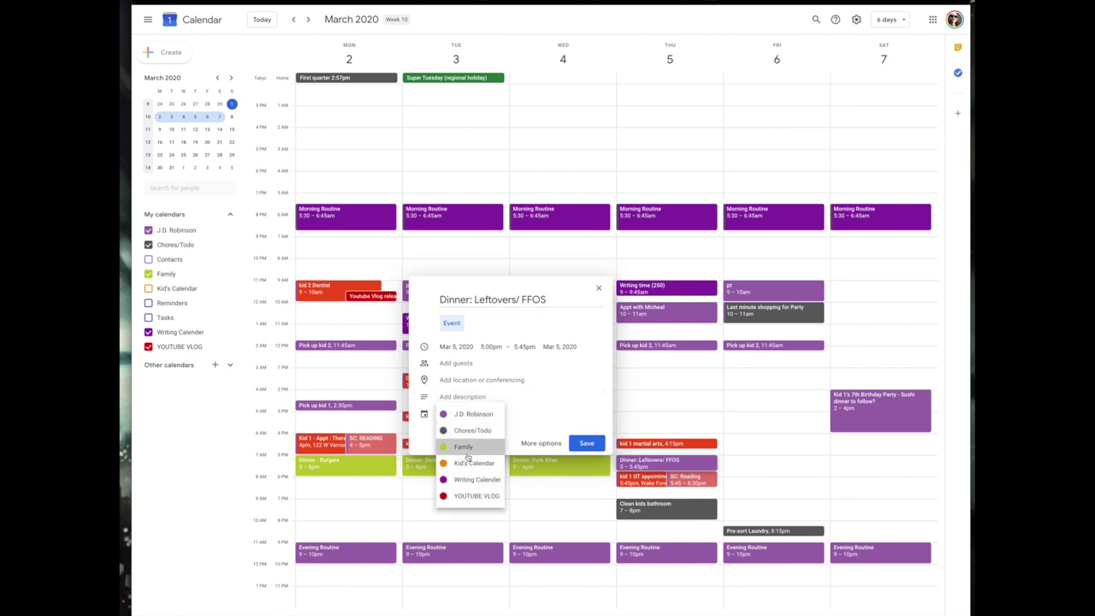
pyautogui.click(586, 444)
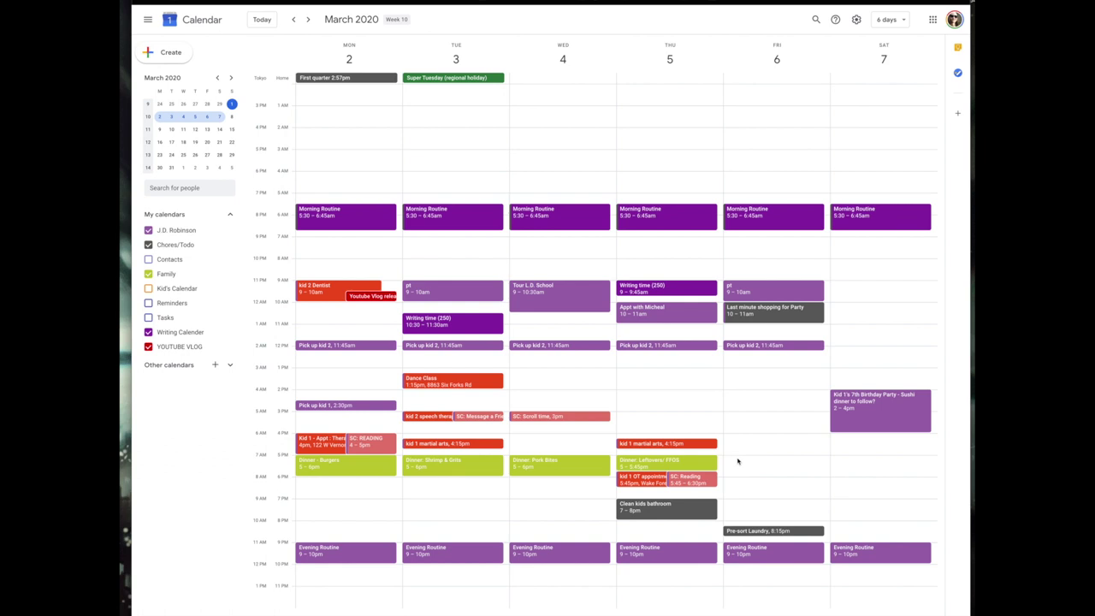
# Add a Friday 5–6pm event titled 'Dinner: TBD'
pyautogui.click(736, 469)
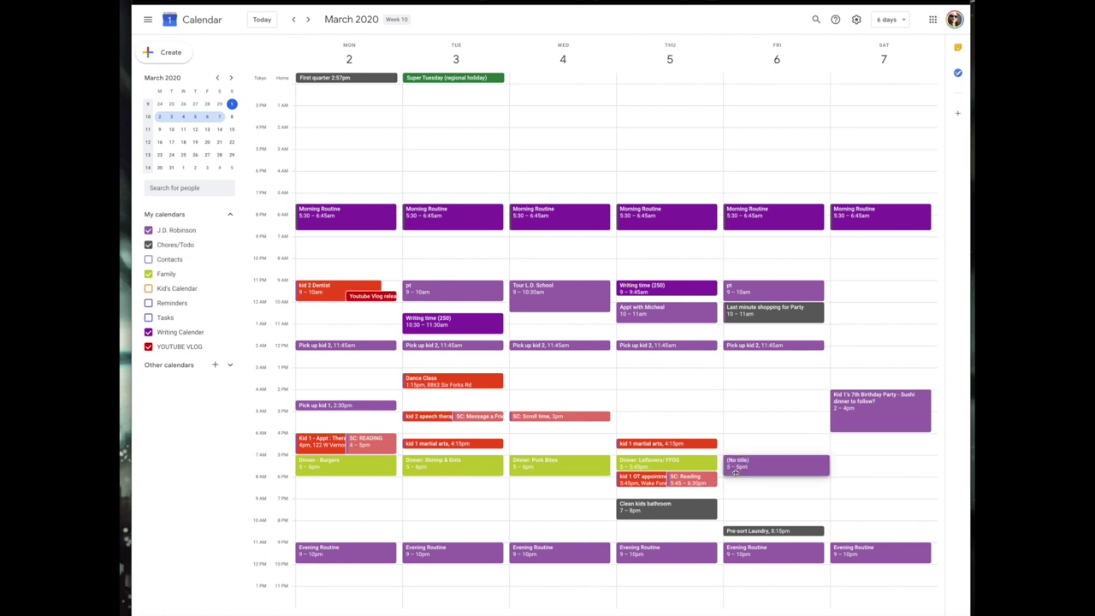
pyautogui.write('Din')
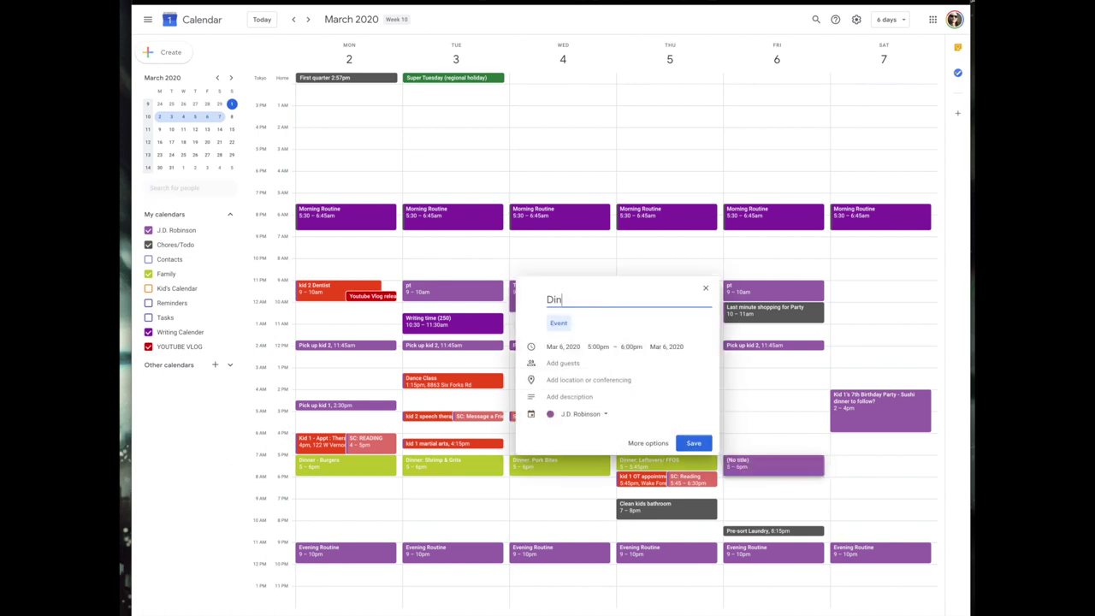
pyautogui.write('ner: TBD')
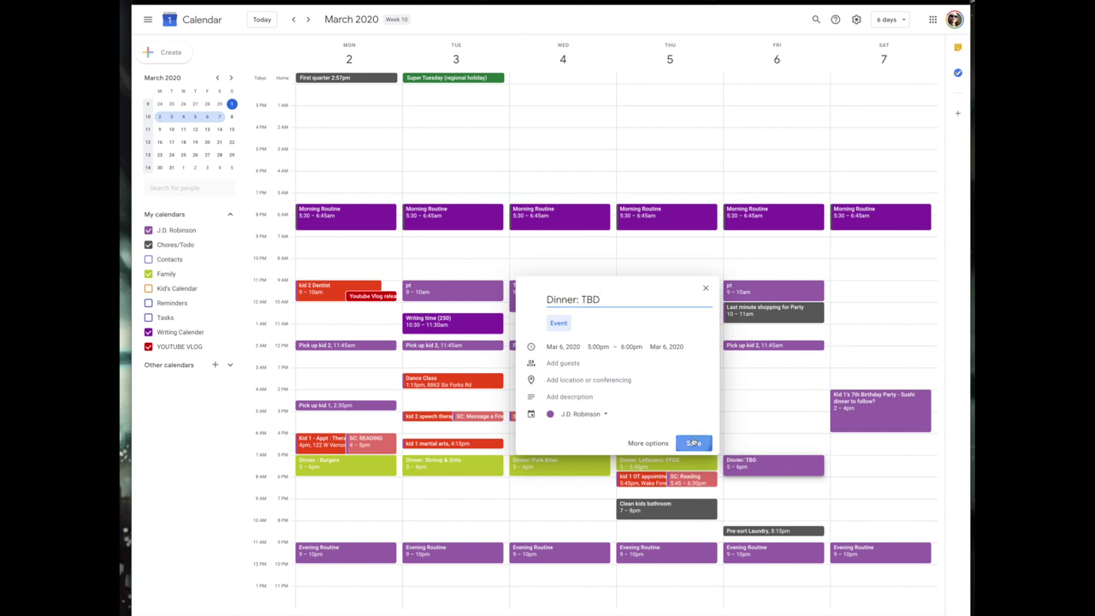
pyautogui.click(694, 442)
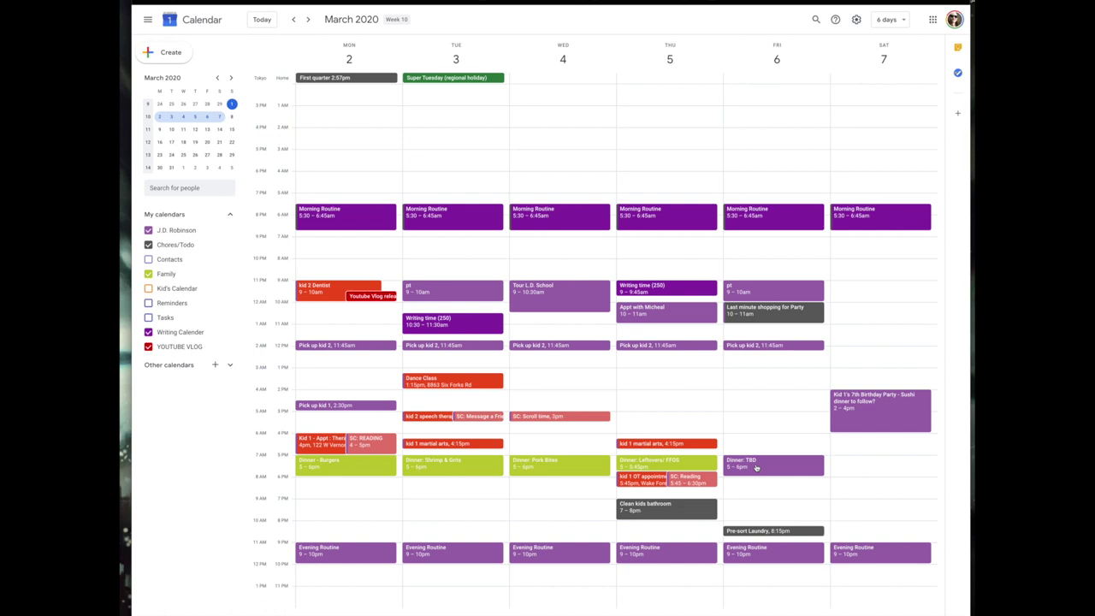
# Reassign Friday's Dinner: TBD to the Family calendar and save
pyautogui.click(756, 466)
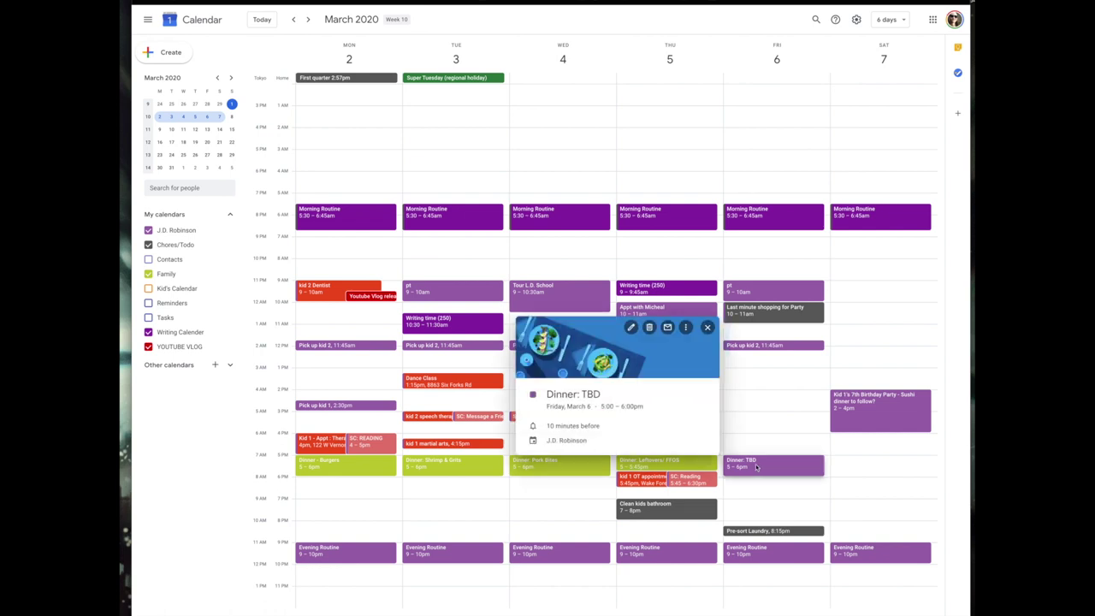
pyautogui.click(630, 330)
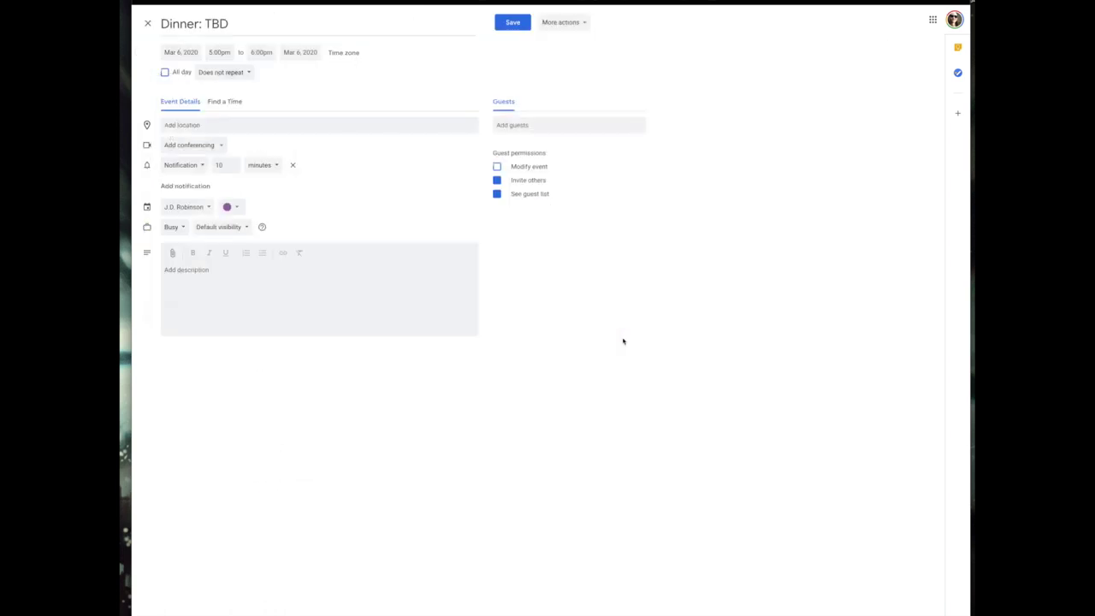
pyautogui.click(195, 208)
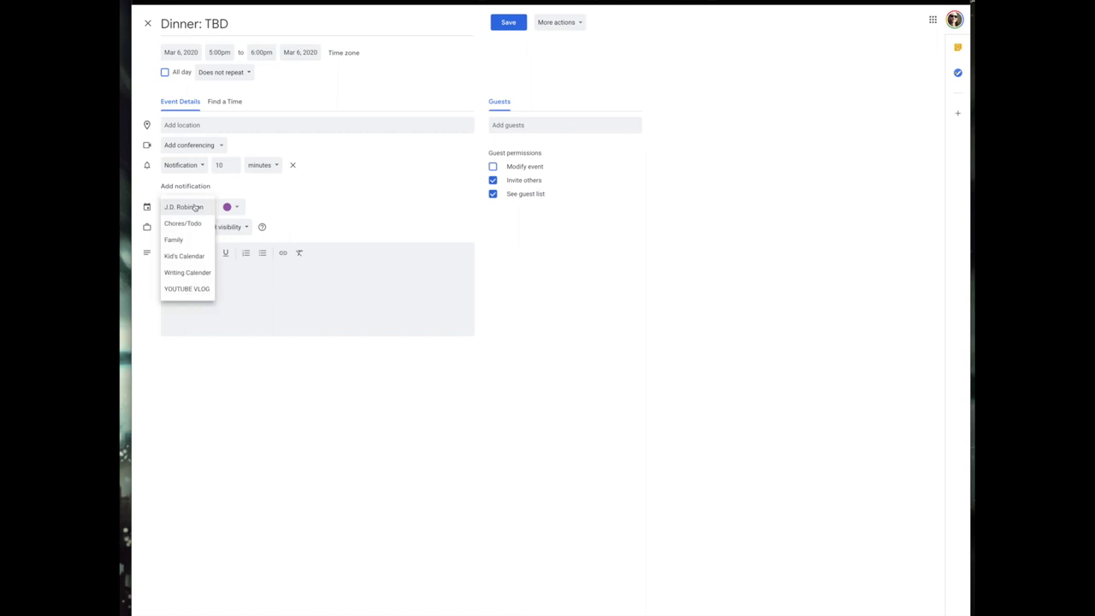
pyautogui.click(183, 239)
pyautogui.click(509, 25)
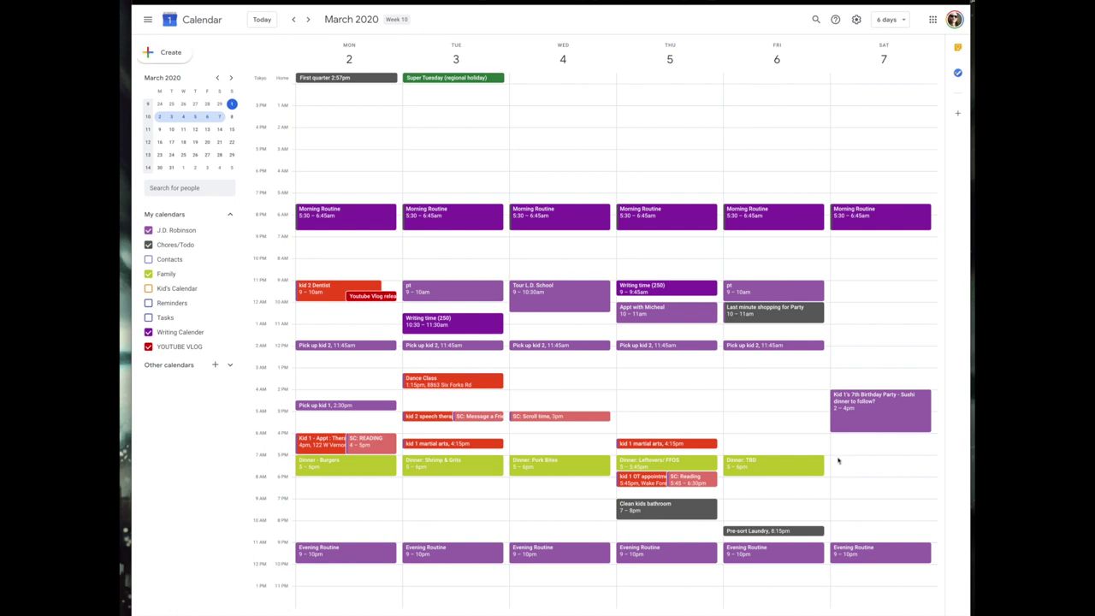
# Create 'Dinner: Birthday Sushi!' on Saturday 5–7pm in the Family calendar
pyautogui.moveTo(838, 464); pyautogui.dragTo(838, 498)
pyautogui.write('Din')
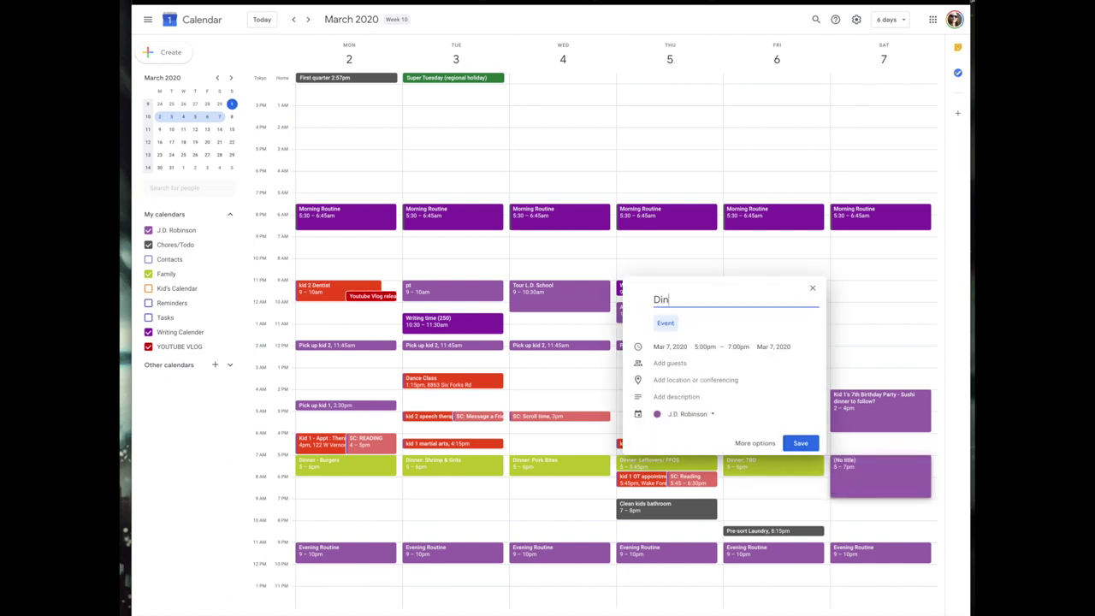
pyautogui.write('ner: Birthday Sushi!')
pyautogui.click(697, 416)
pyautogui.click(686, 447)
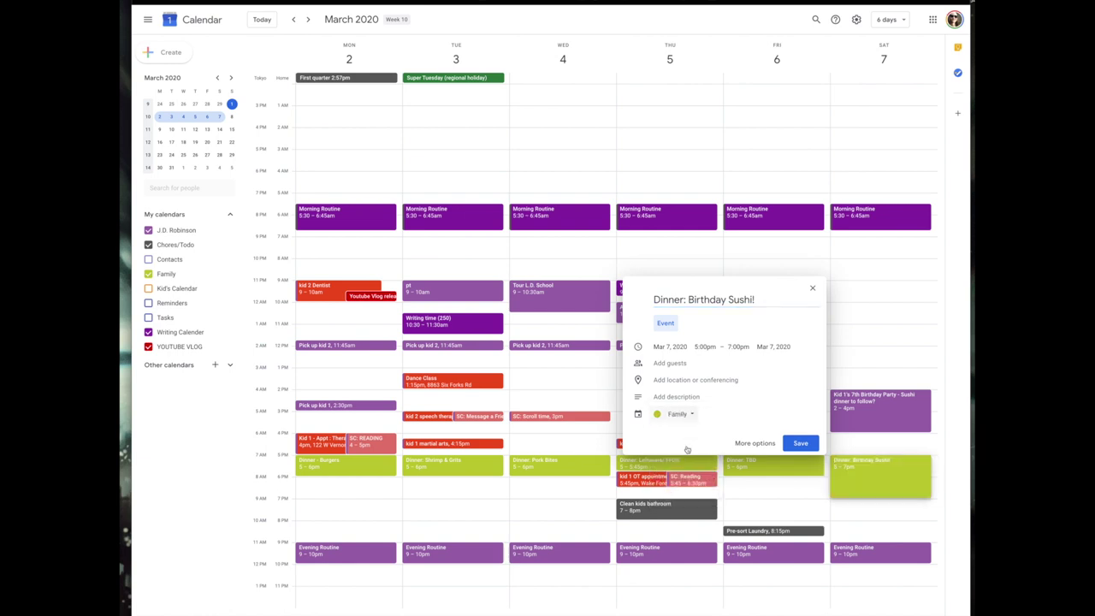
pyautogui.click(800, 443)
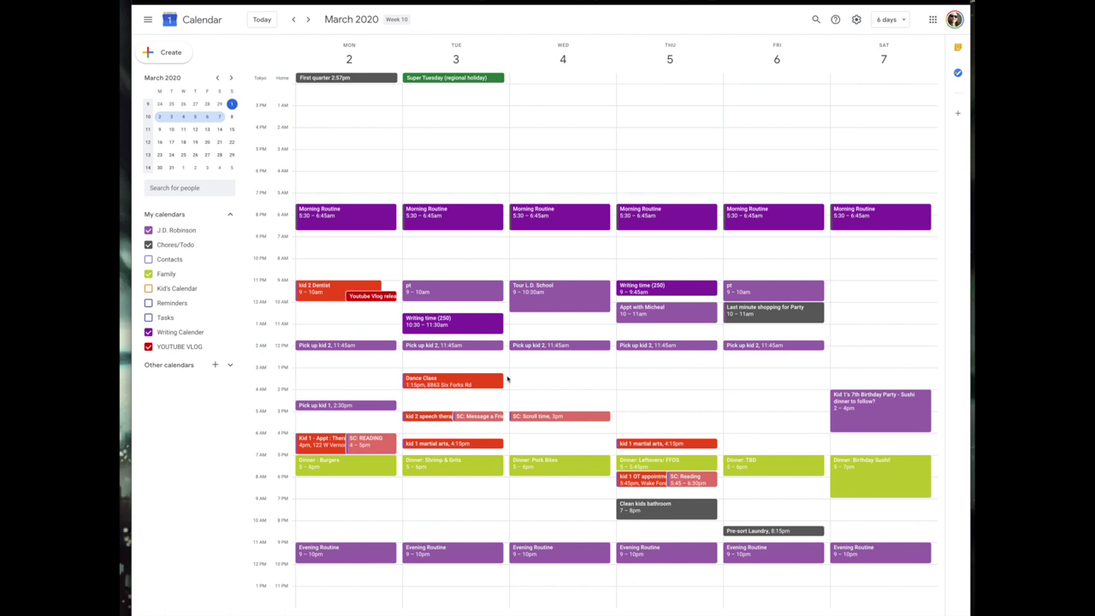
# Add Tuesday 1:15–1:45pm 'Writing time (250)' in Writing Calender, then drag Clean kids bathroom toward the afternoon
pyautogui.click(507, 385)
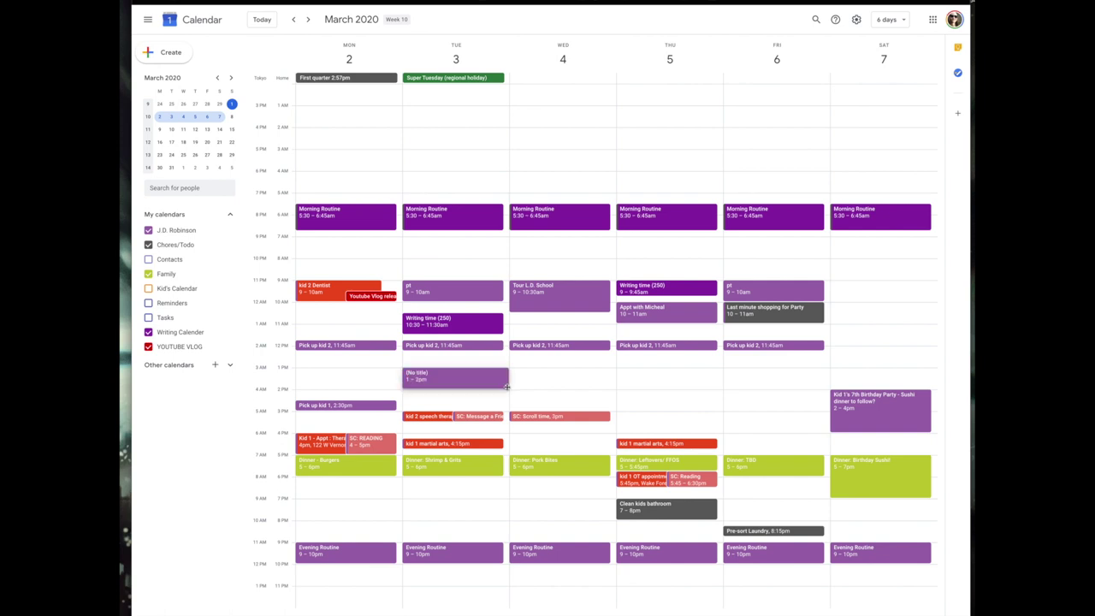
pyautogui.moveTo(506, 386); pyautogui.dragTo(506, 381)
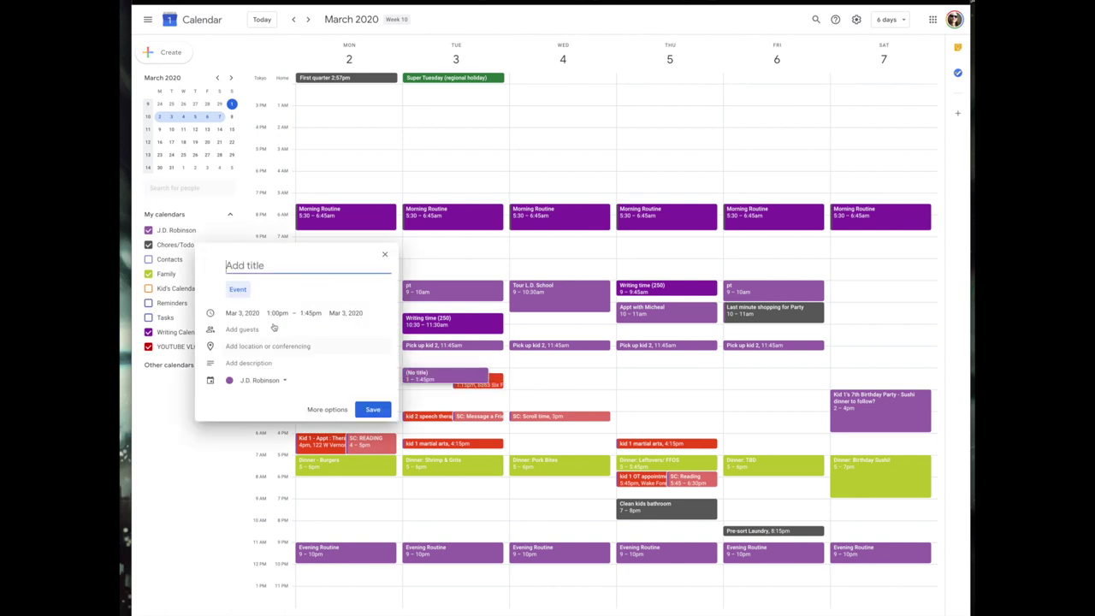
pyautogui.click(279, 313)
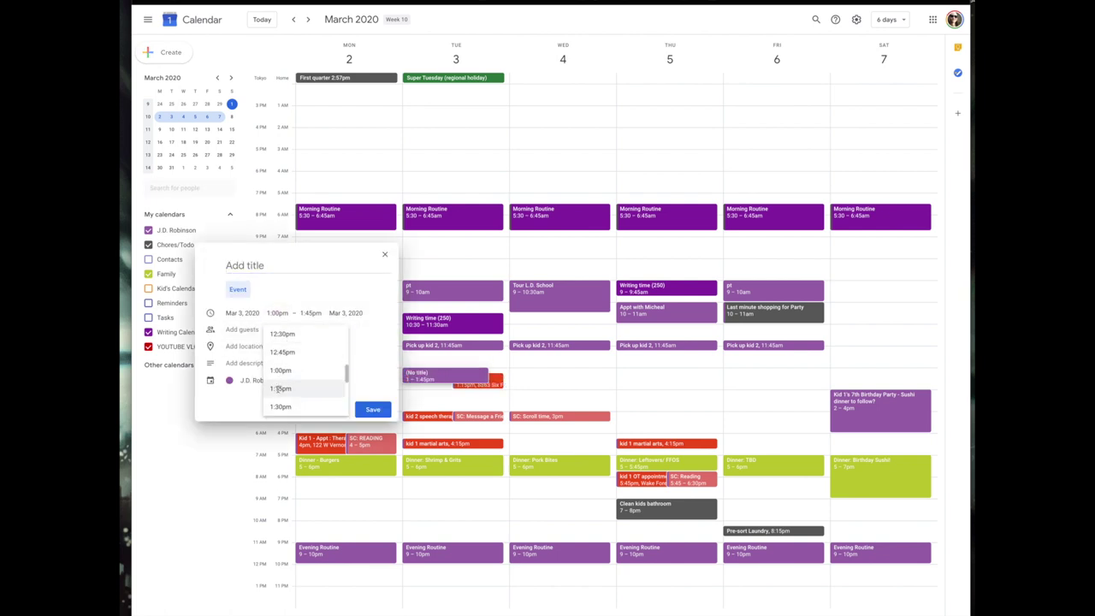
pyautogui.press('Return')
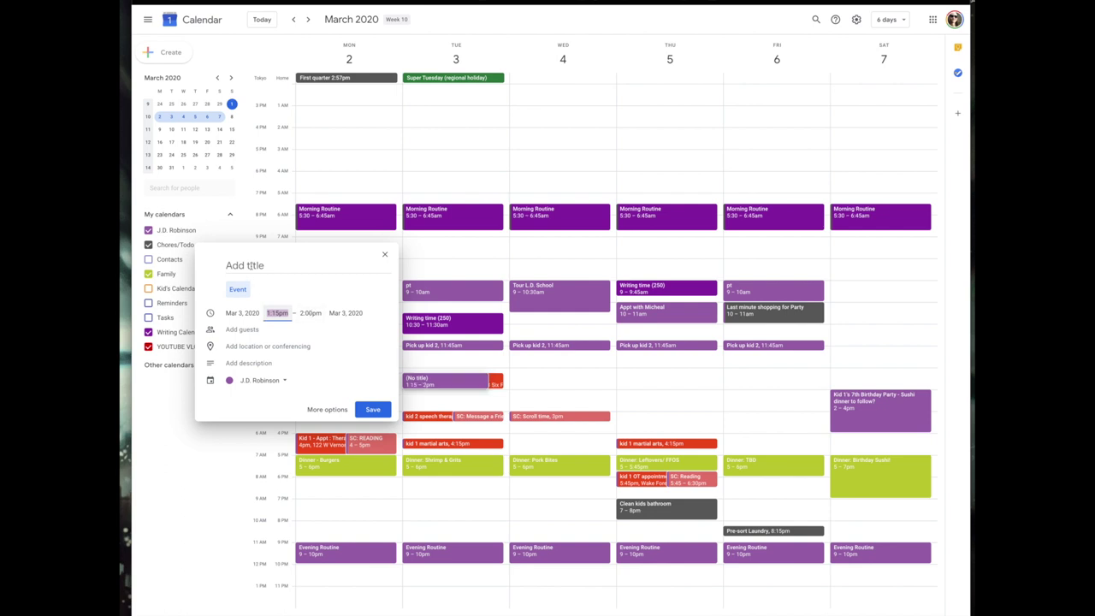
pyautogui.rightClick(257, 268)
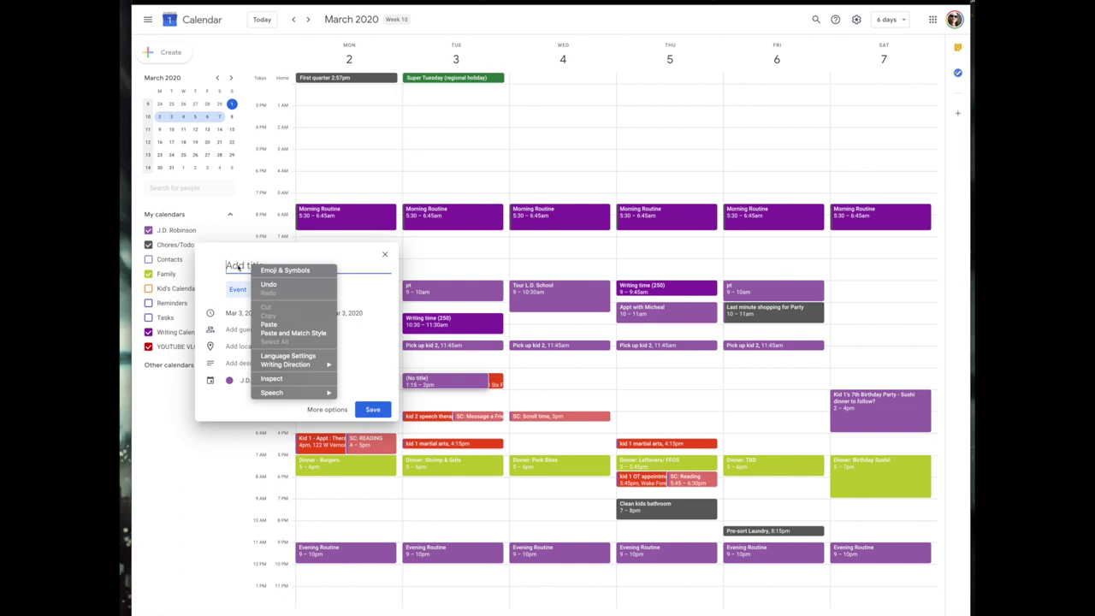
pyautogui.press('Escape')
pyautogui.write('Writing Ti')
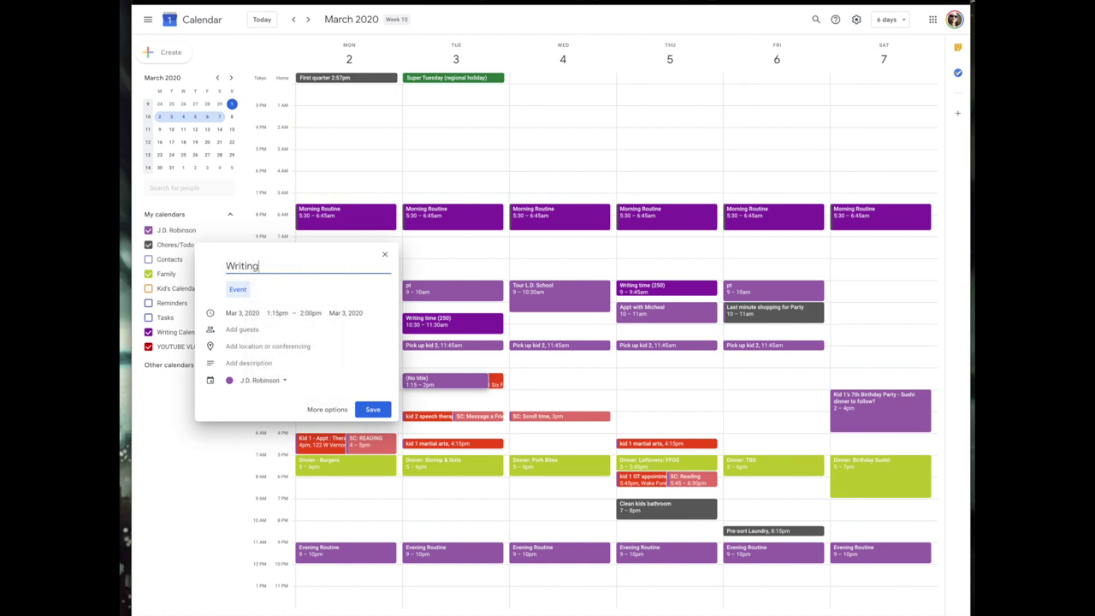
pyautogui.press('BackSpace')
pyautogui.press('BackSpace')
pyautogui.write('time (250)')
pyautogui.click(260, 380)
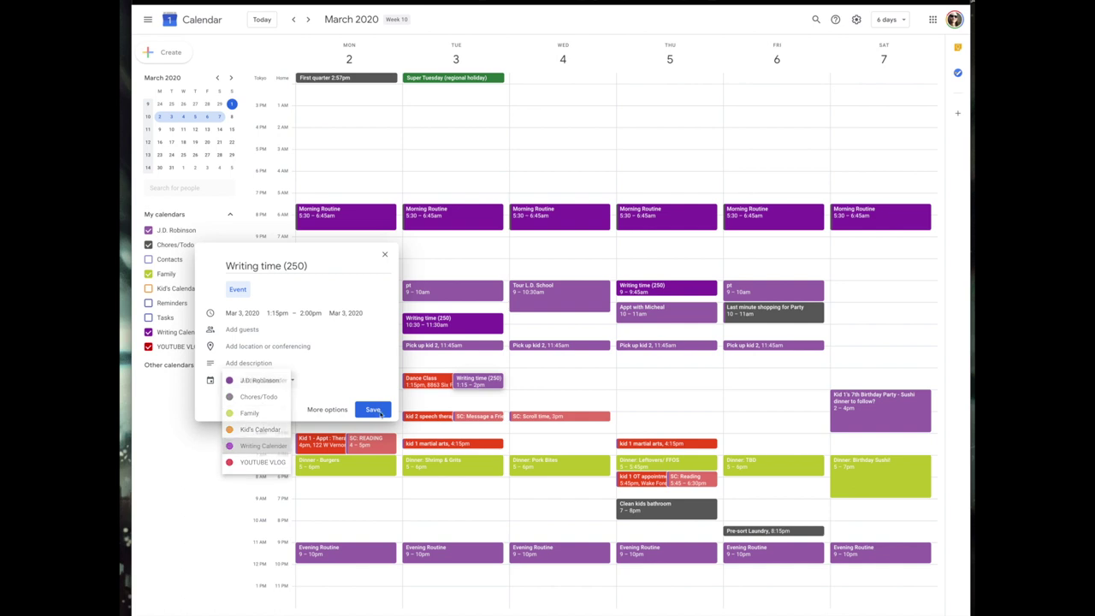
pyautogui.click(257, 446)
pyautogui.click(373, 410)
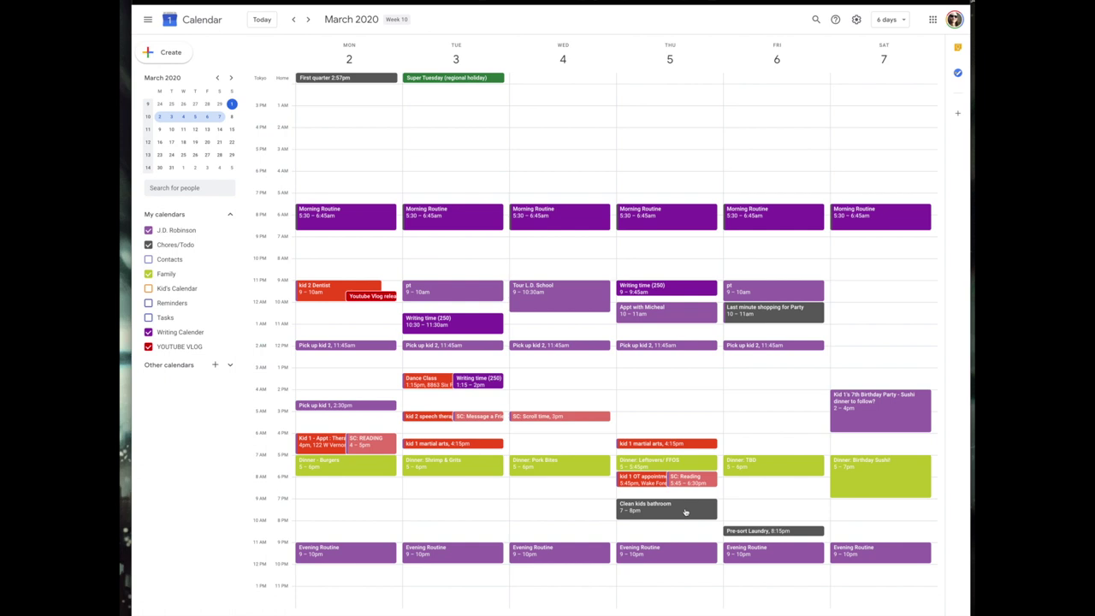
pyautogui.moveTo(685, 511); pyautogui.dragTo(680, 377)
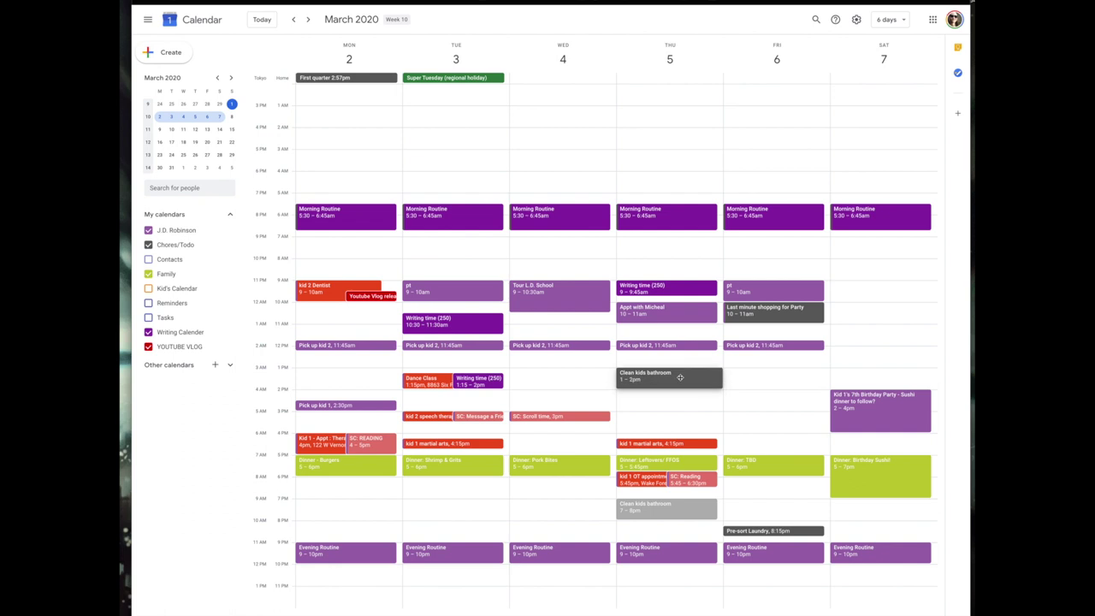
# Drop Thursday's Clean kids bathroom at 1–2pm for this occurrence only, then block out Wednesday 1–2:45pm
pyautogui.moveTo(680, 378); pyautogui.dragTo(679, 374)
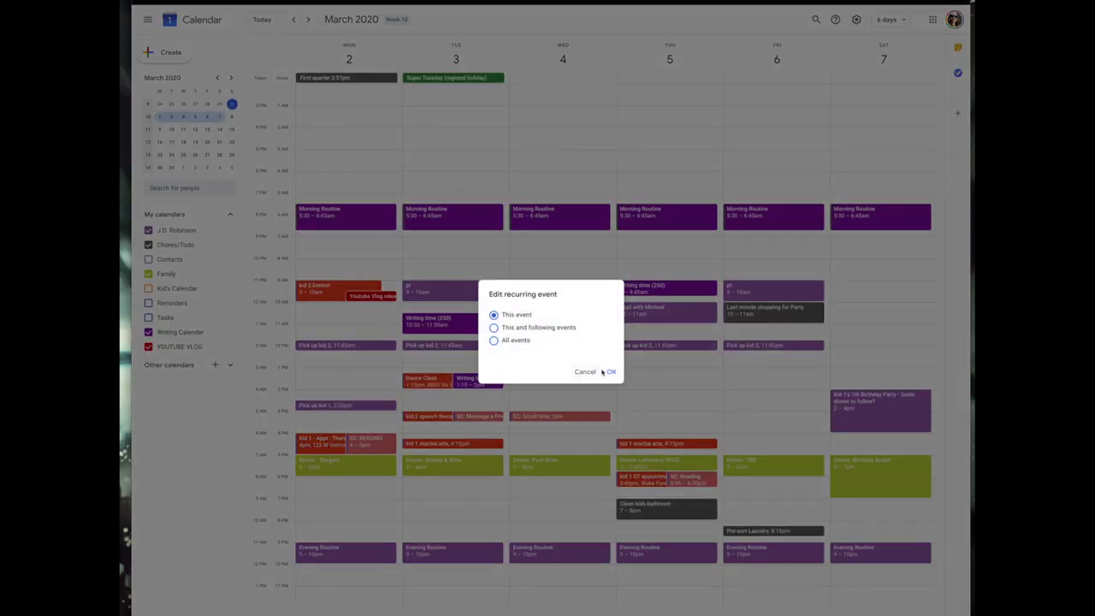
pyautogui.click(610, 372)
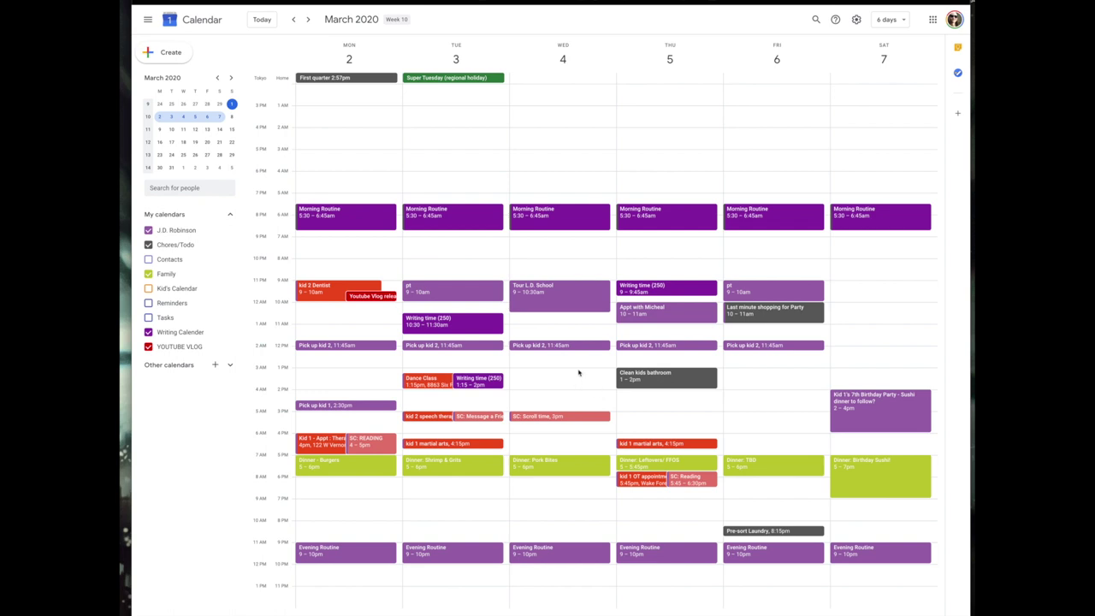
pyautogui.moveTo(578, 373); pyautogui.dragTo(575, 403)
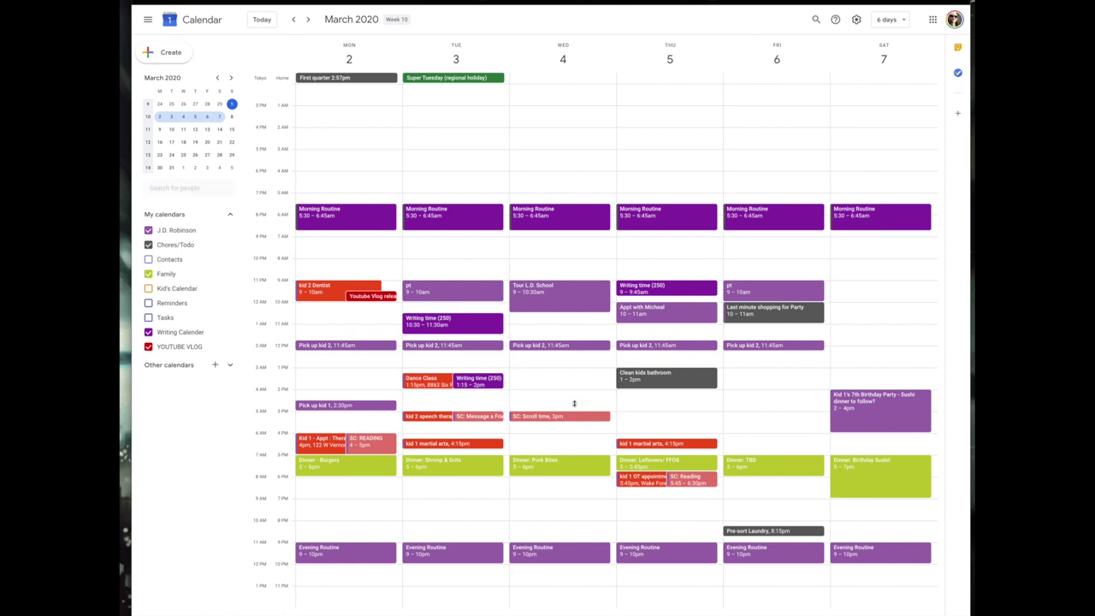
# Save the Wednesday 1–2:45pm event as 'Clean Playroom' on the Chores/Todo calendar
pyautogui.write('Cl')
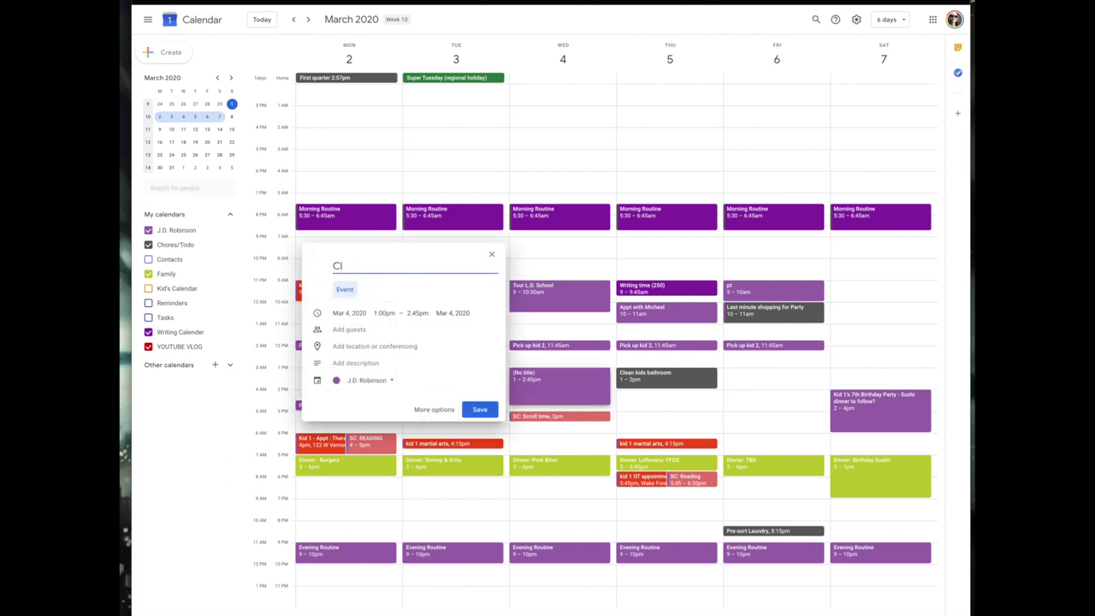
pyautogui.write('ean Playroom')
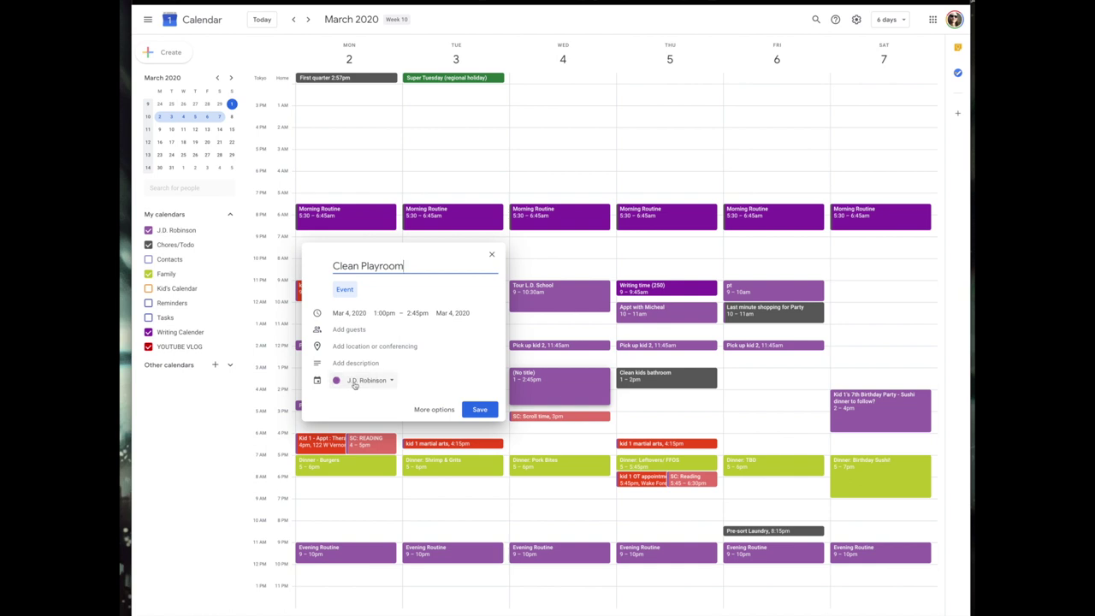
pyautogui.click(354, 384)
pyautogui.click(364, 396)
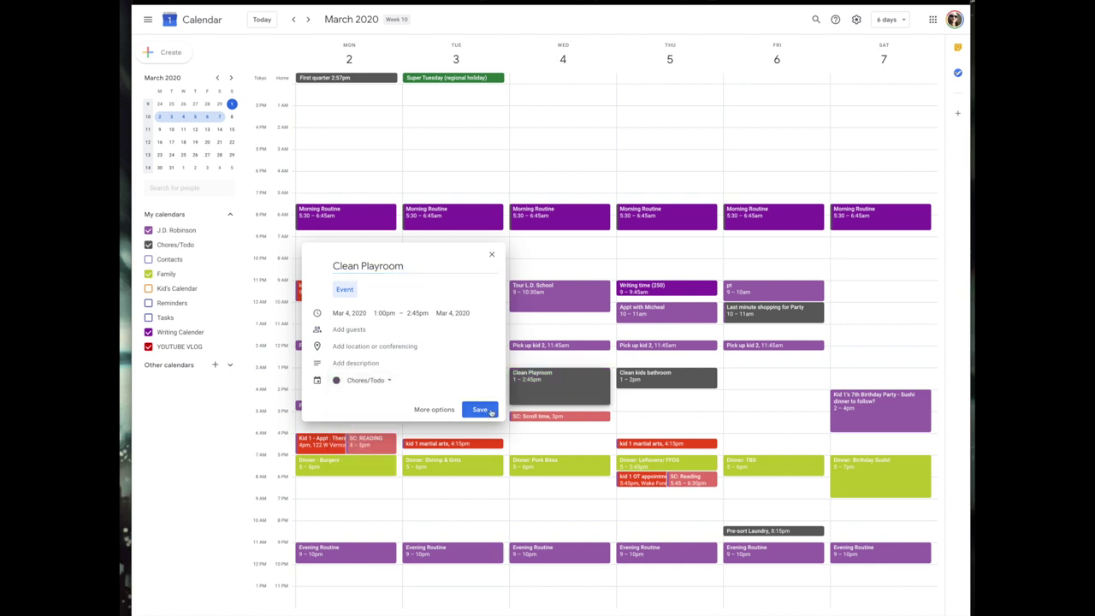
pyautogui.click(480, 409)
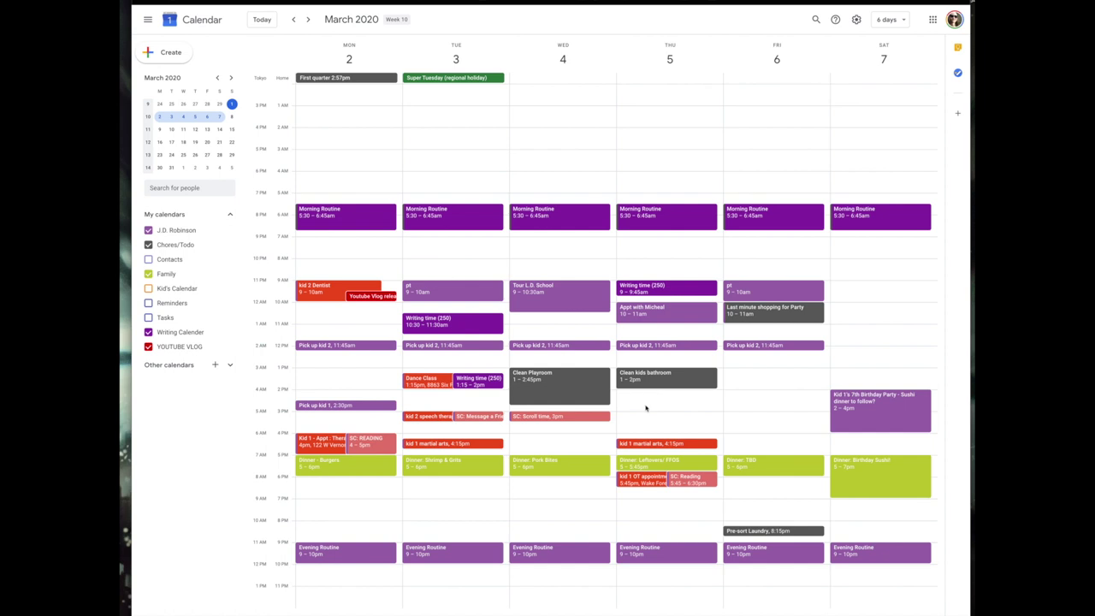
# Add a Thursday 2–3pm 'Clean my bedroom' event on the Chores/Todo calendar
pyautogui.click(646, 407)
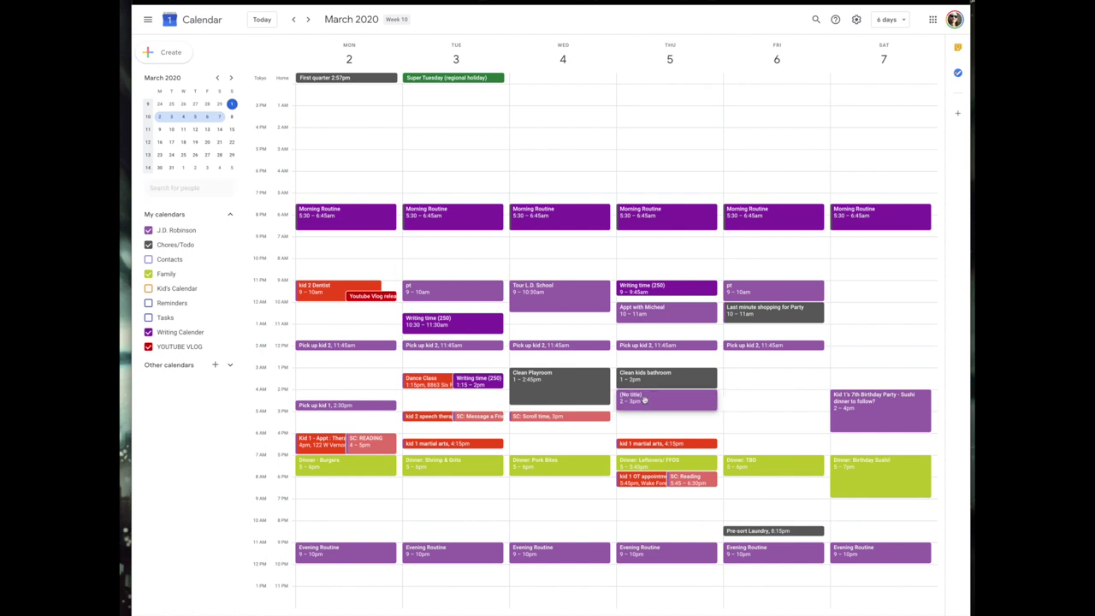
pyautogui.write('Clean')
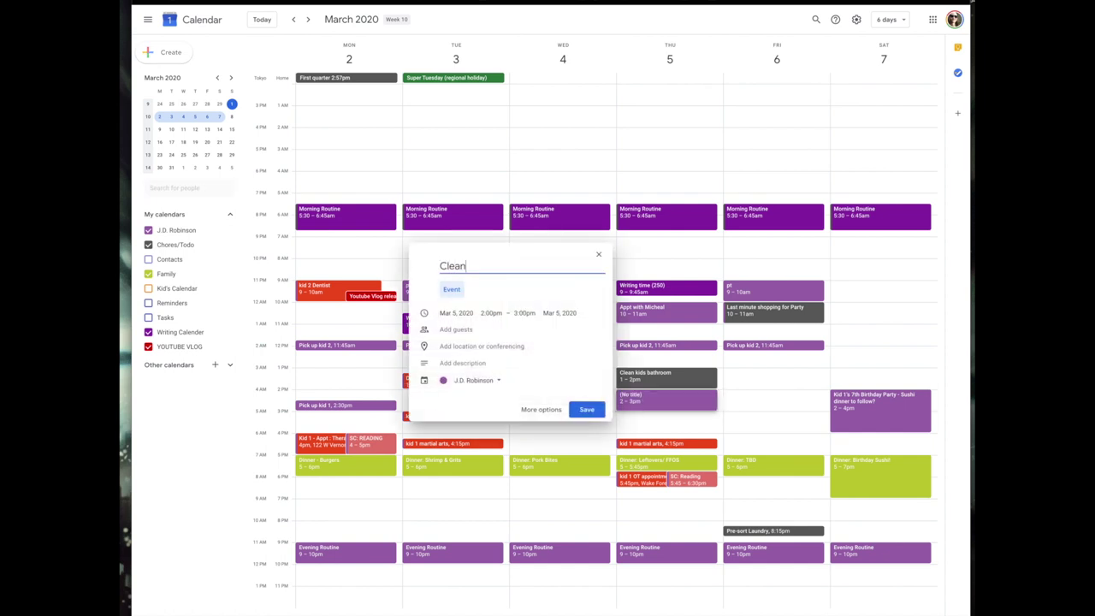
pyautogui.write(' Ms')
pyautogui.press('BackSpace')
pyautogui.write('my bedroom')
pyautogui.click(475, 382)
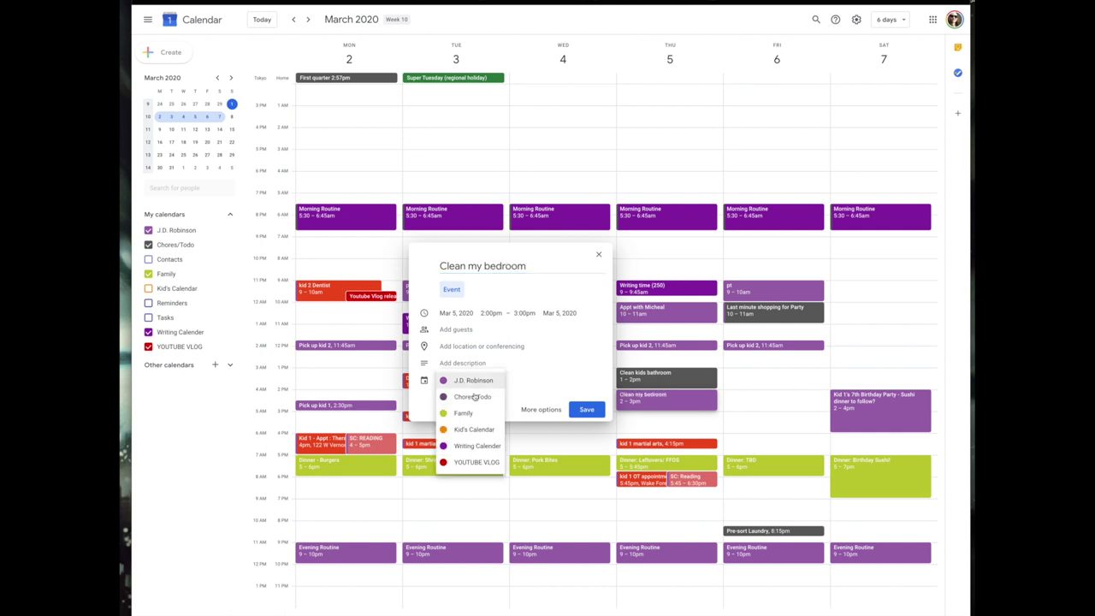
pyautogui.click(475, 397)
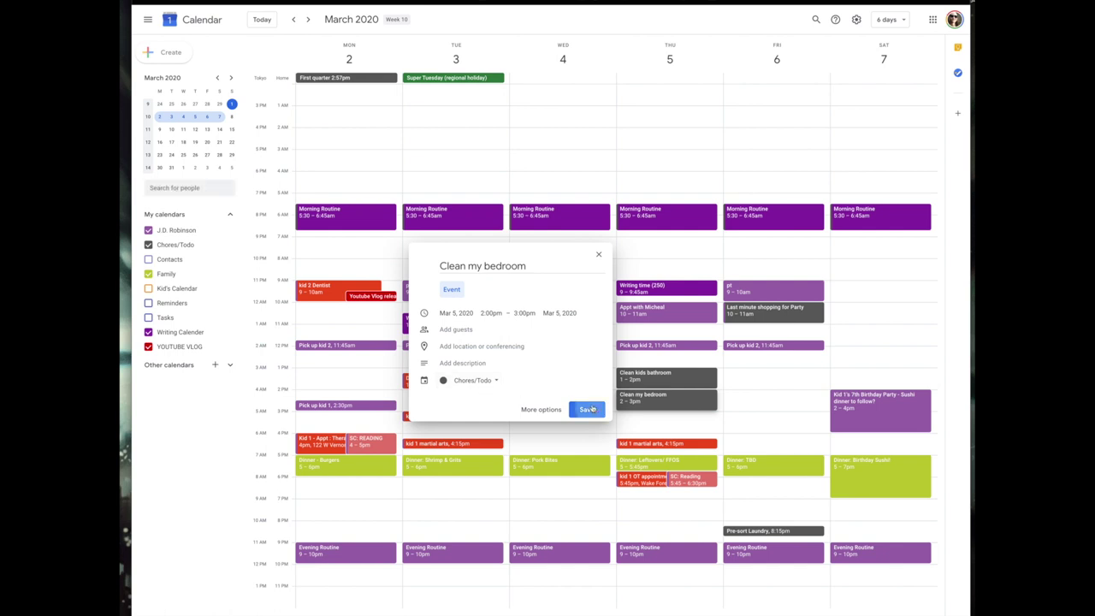
pyautogui.click(587, 409)
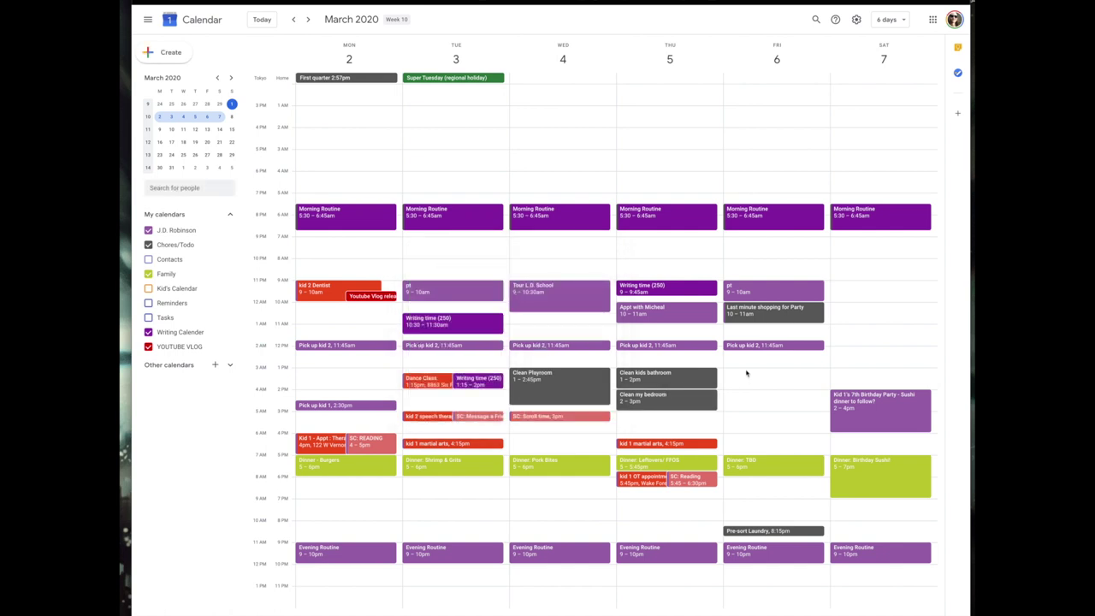
pyautogui.moveTo(746, 374)
pyautogui.mouseDown()
pyautogui.moveTo(741, 408)
pyautogui.moveTo(762, 379)
pyautogui.mouseUp()
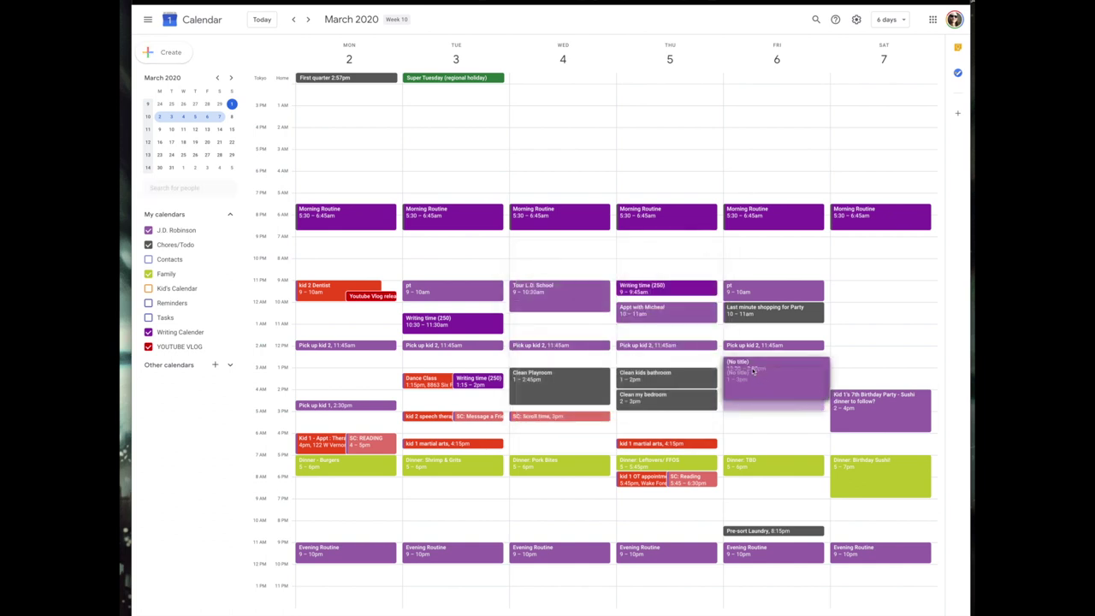
# Title the Friday 12:30–2:30pm block 'Clean Kids Rooms' and save it under Chores/Todo
pyautogui.write('C')
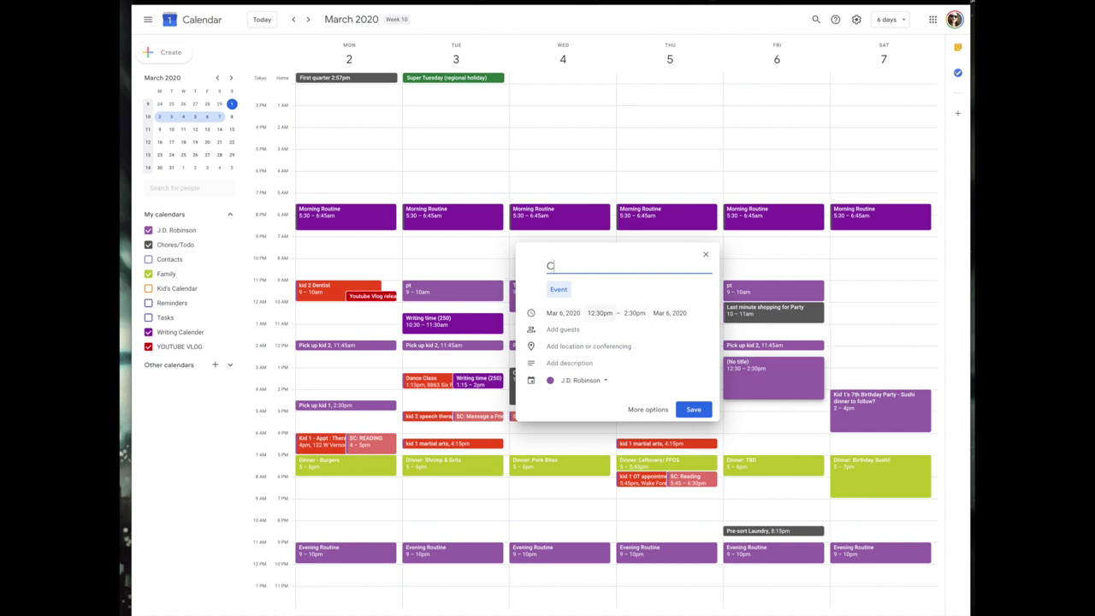
pyautogui.write('lean Kids Rooms')
pyautogui.click(572, 383)
pyautogui.click(579, 396)
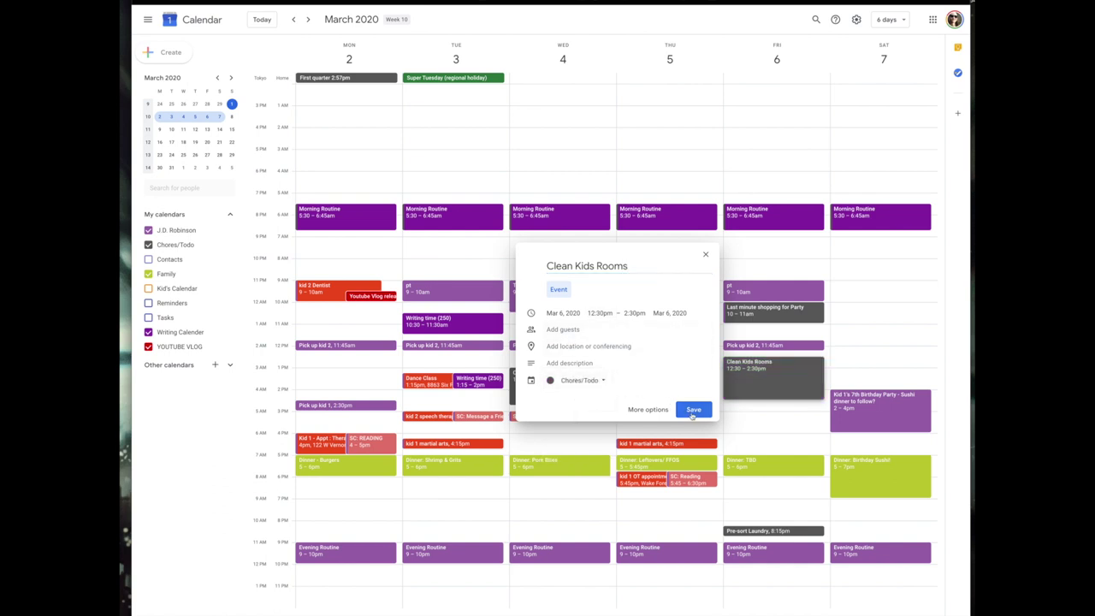
pyautogui.click(692, 412)
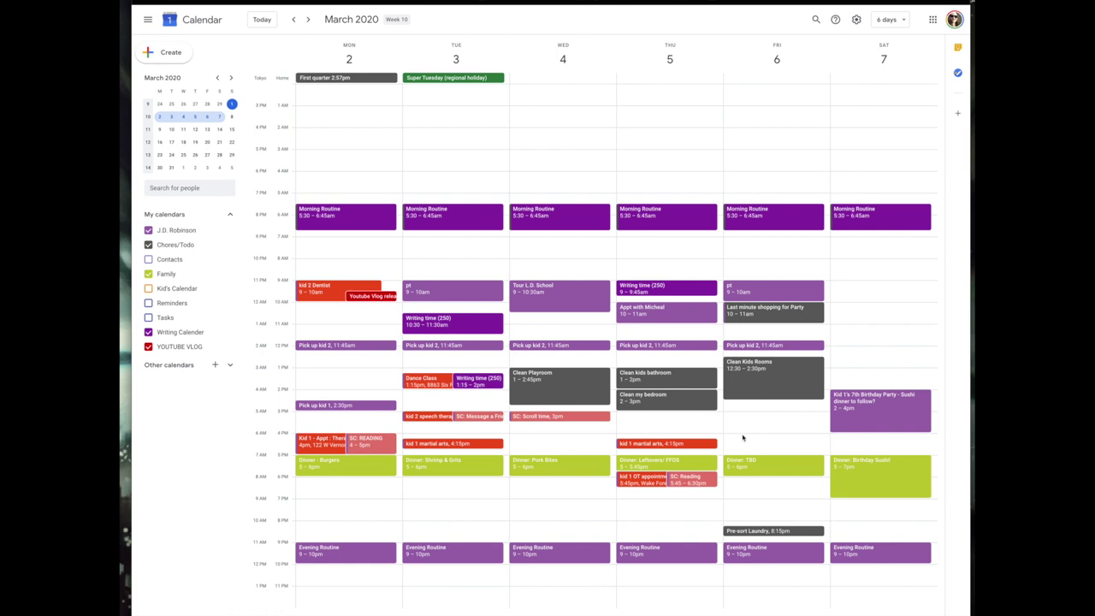
pyautogui.click(334, 536)
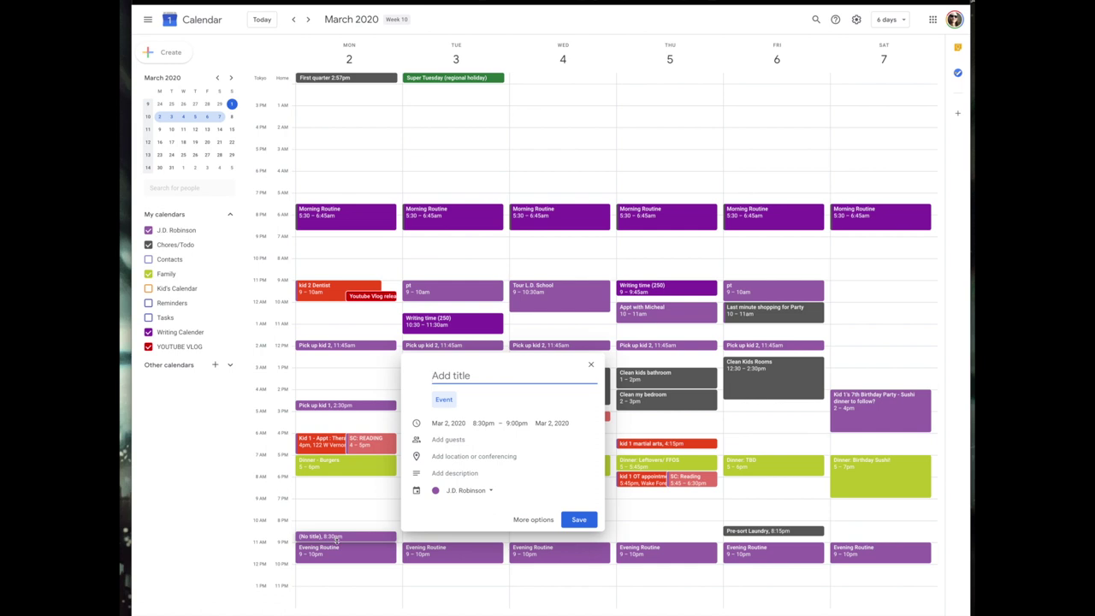
# Save the Monday 8:30pm event as 'Script Vlog' on the YOUTUBE VLOG calendar
pyautogui.write('Script Vlog')
pyautogui.click(471, 491)
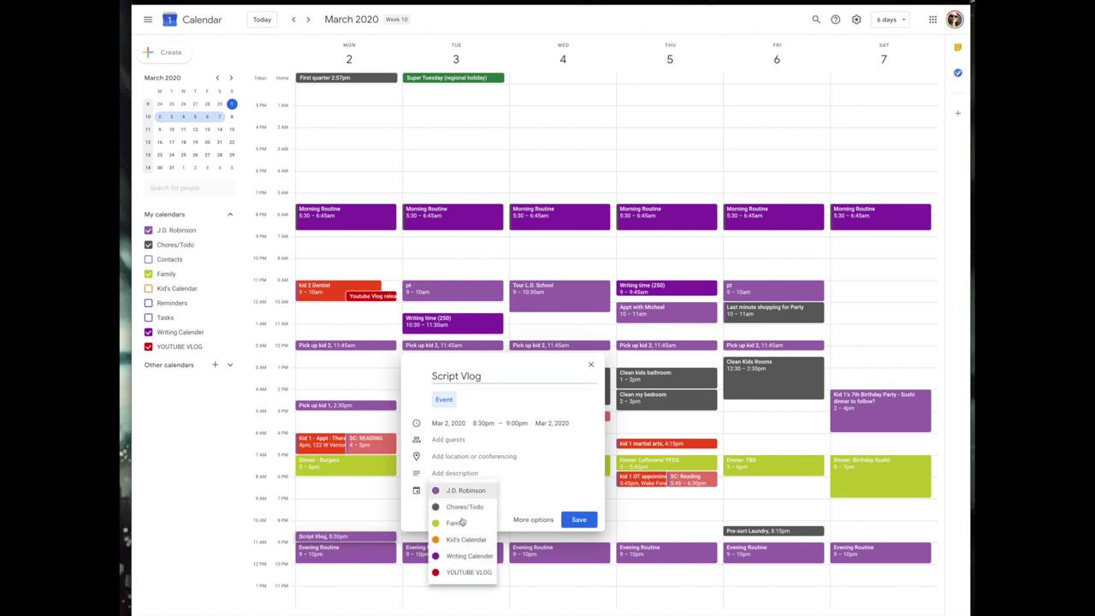
pyautogui.click(461, 573)
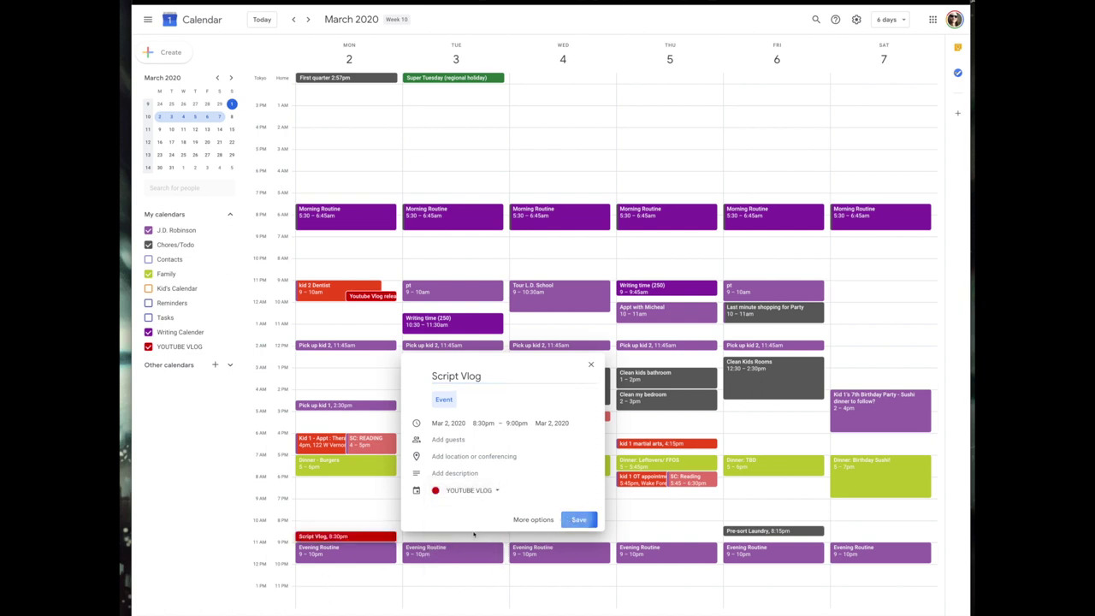
pyautogui.click(576, 521)
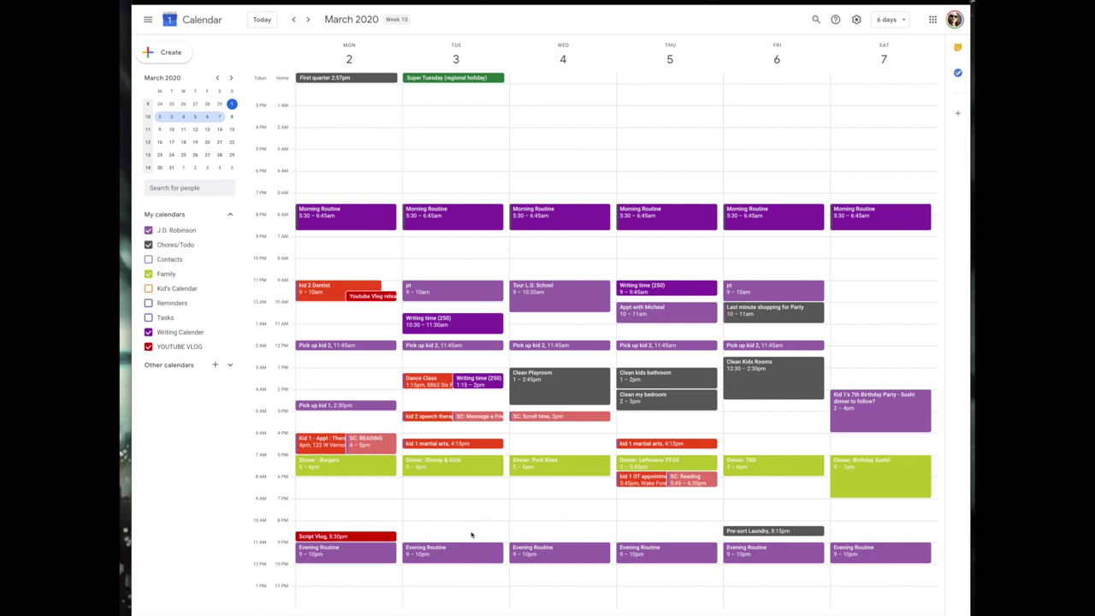
pyautogui.moveTo(469, 523); pyautogui.dragTo(468, 539)
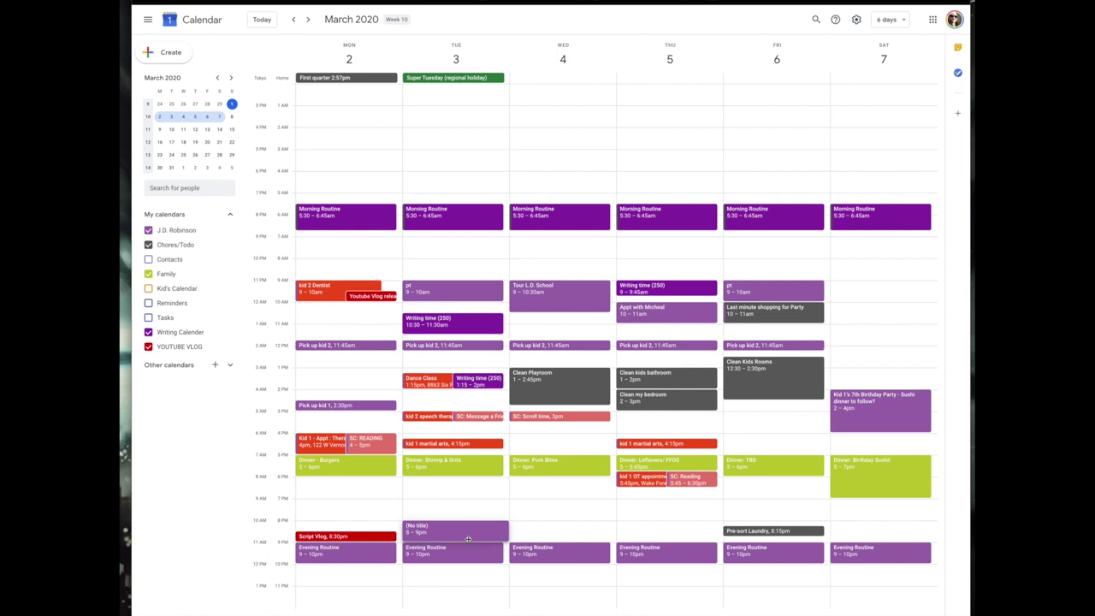
# Create a Tuesday 8–9pm 'Flim Vlog' event on the YOUTUBE VLOG calendar
pyautogui.moveTo(468, 539); pyautogui.dragTo(466, 537)
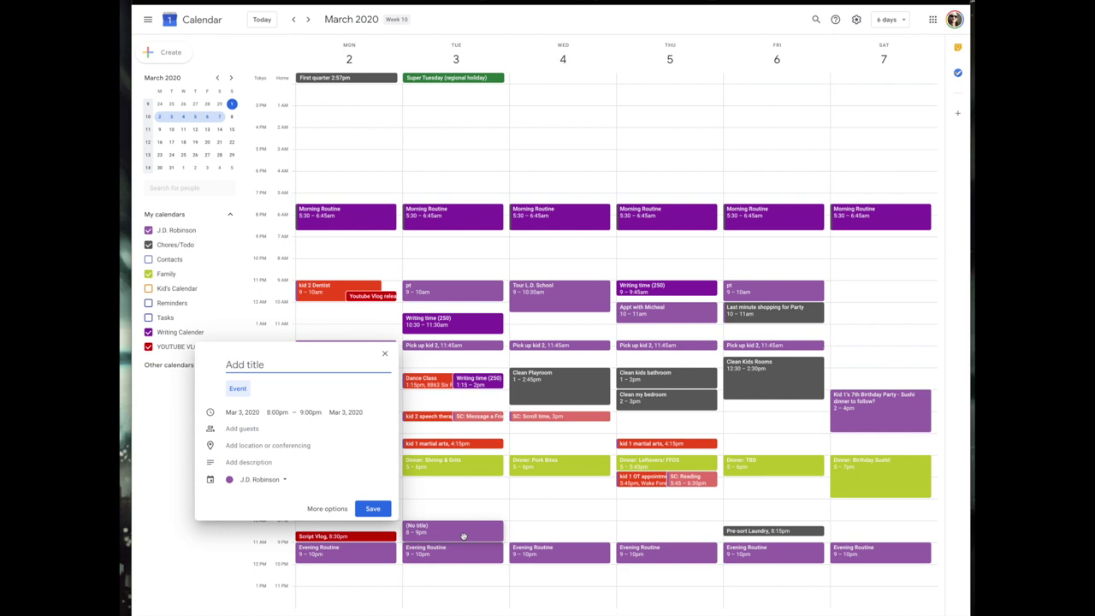
pyautogui.write('Flim Vlog')
pyautogui.click(268, 484)
pyautogui.click(256, 565)
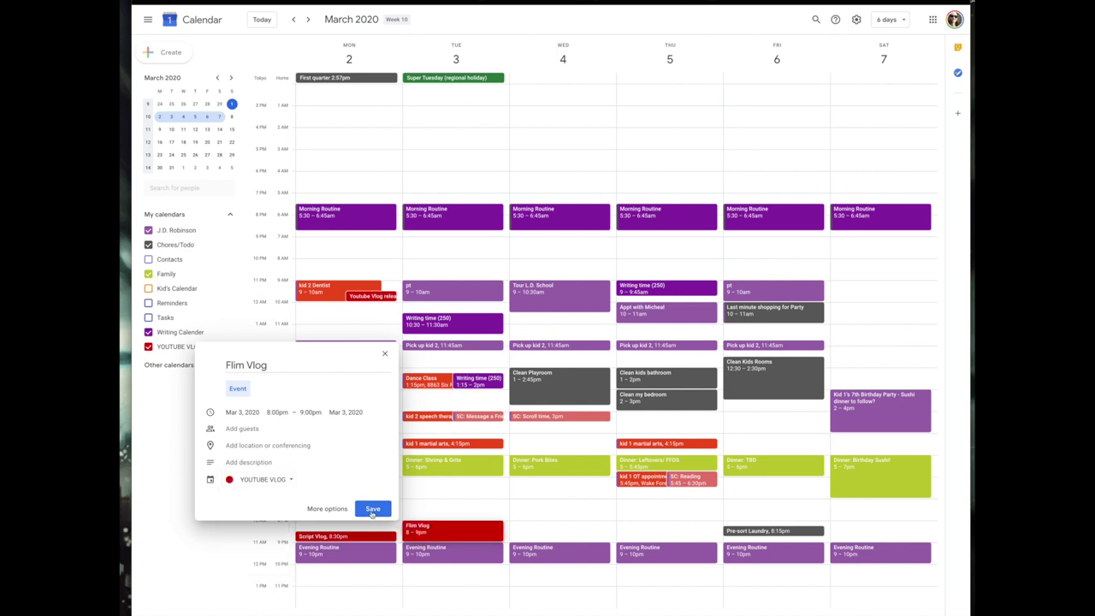
pyautogui.click(373, 510)
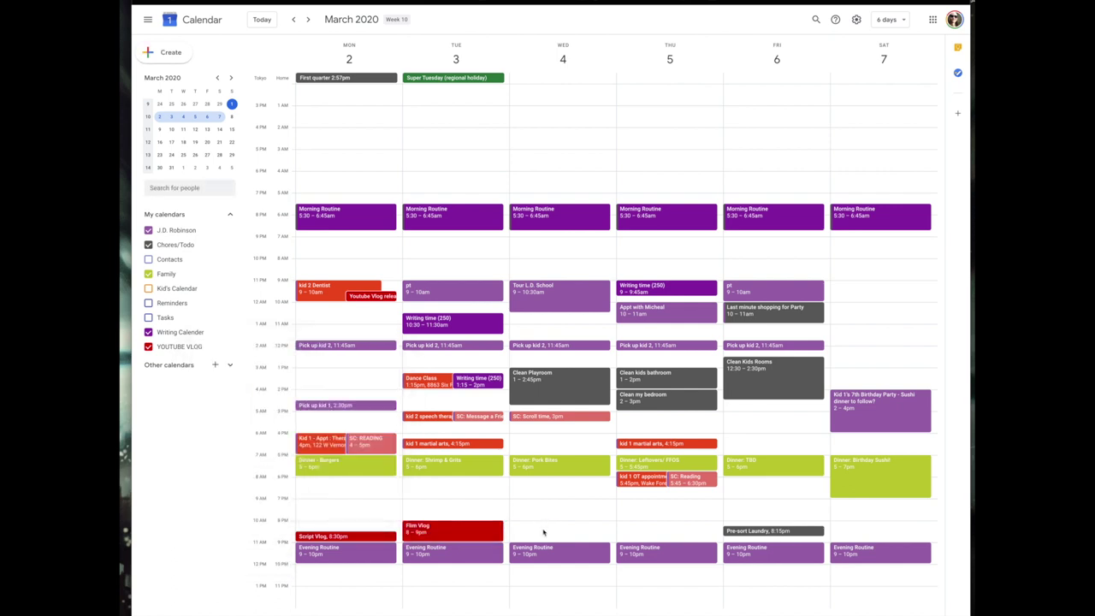
# Create a Wednesday 8–9pm 'Film Vlog' event on the YOUTUBE VLOG calendar
pyautogui.moveTo(542, 532); pyautogui.dragTo(542, 540)
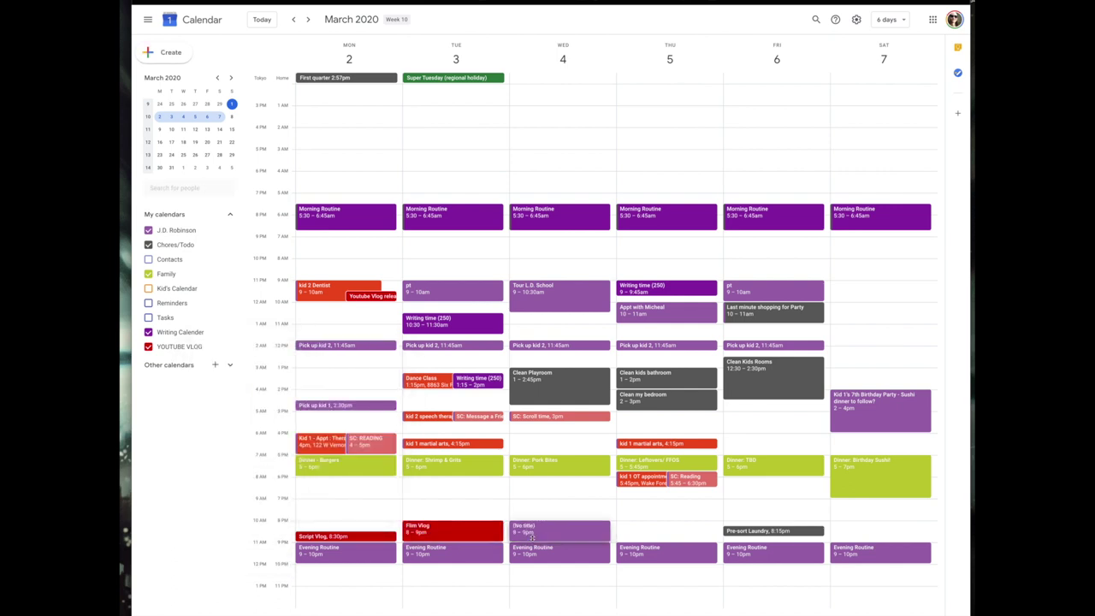
pyautogui.write('Fil')
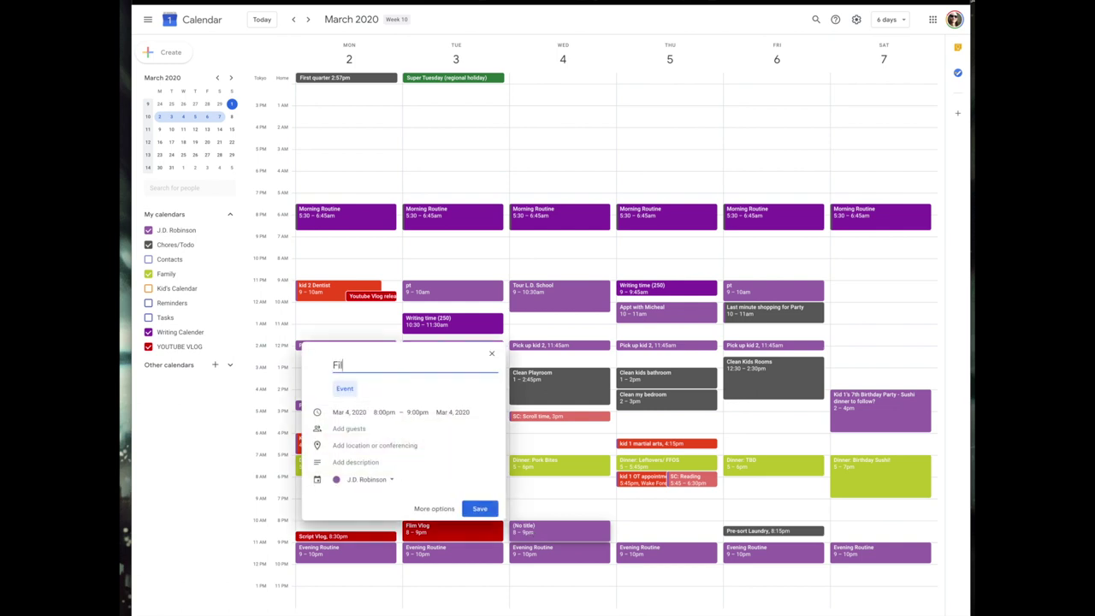
pyautogui.write('m Vlog')
pyautogui.click(367, 479)
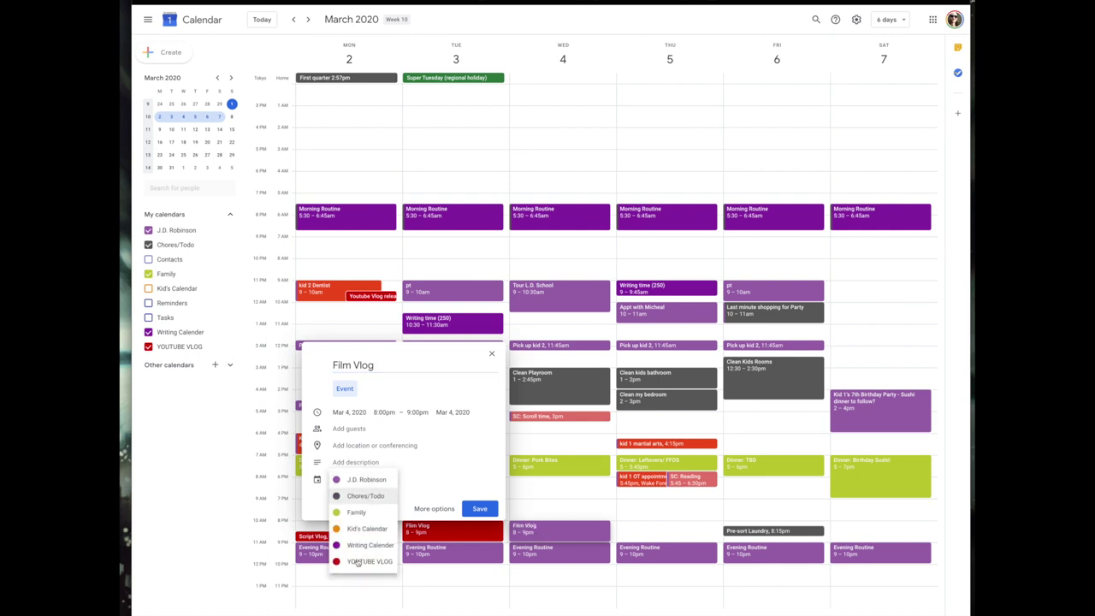
pyautogui.click(358, 562)
pyautogui.click(492, 509)
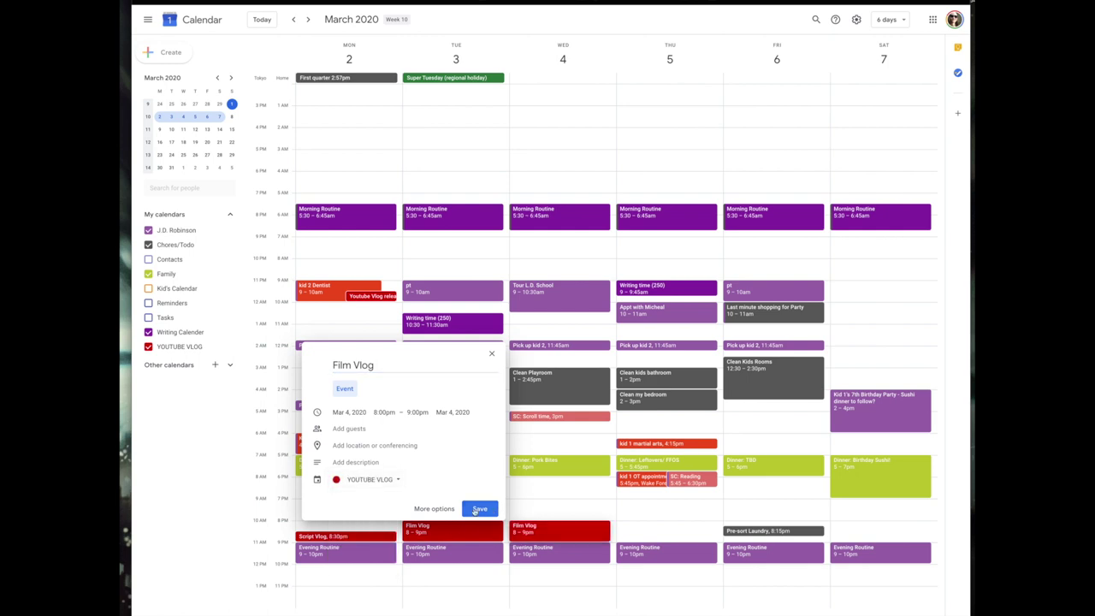
# Save a Thursday 8–9pm 'Edit Vlog' event on the YOUTUBE VLOG calendar
pyautogui.click(634, 537)
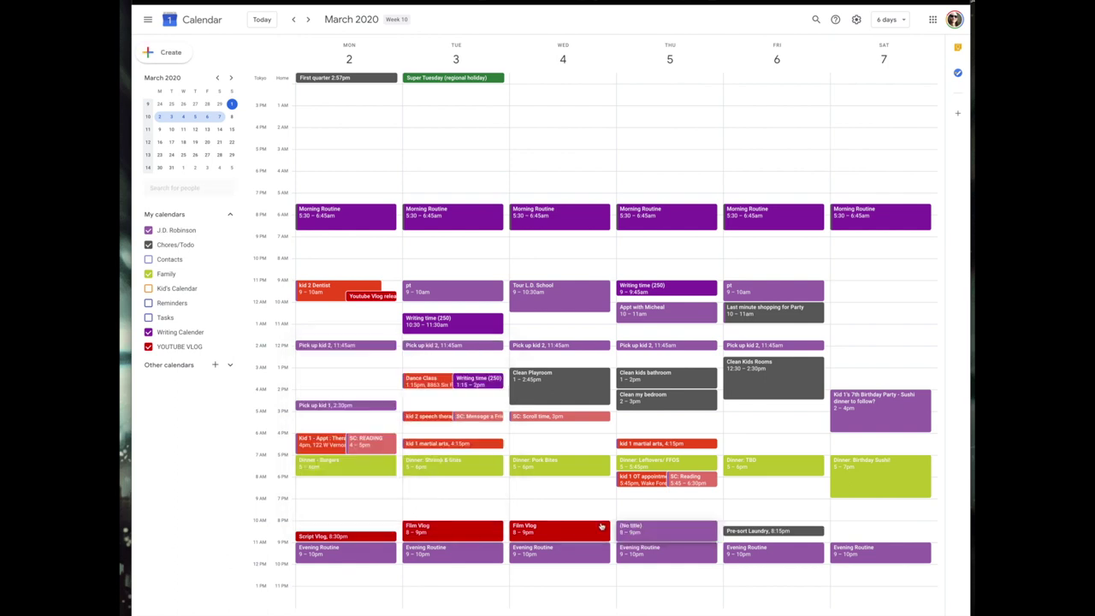
pyautogui.moveTo(601, 526)
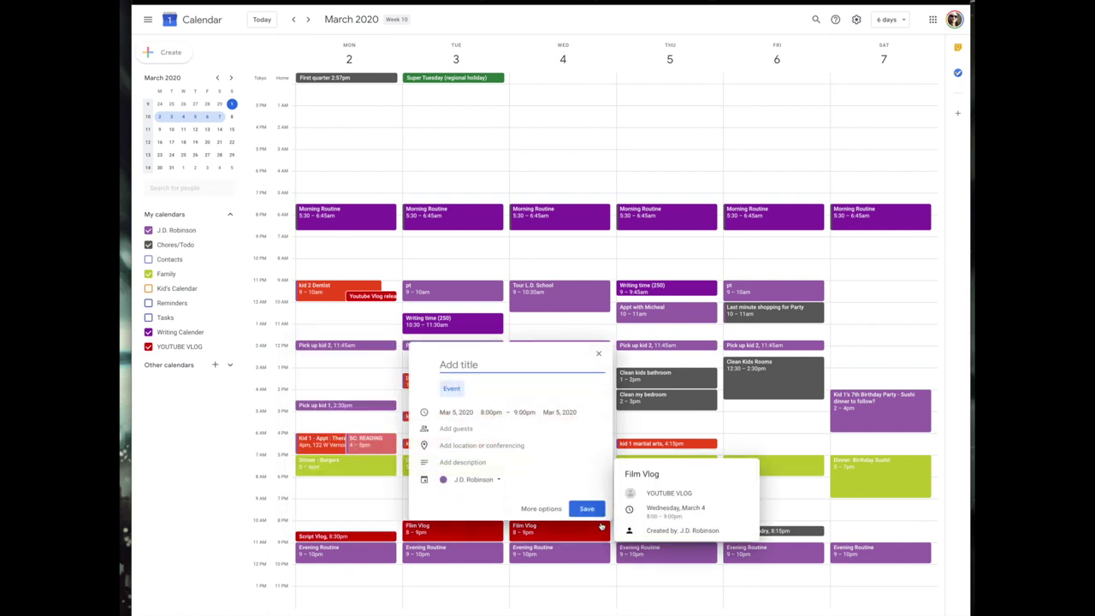
pyautogui.write('Edit VLOG')
pyautogui.press('BackSpace')
pyautogui.press('BackSpace')
pyautogui.press('BackSpace')
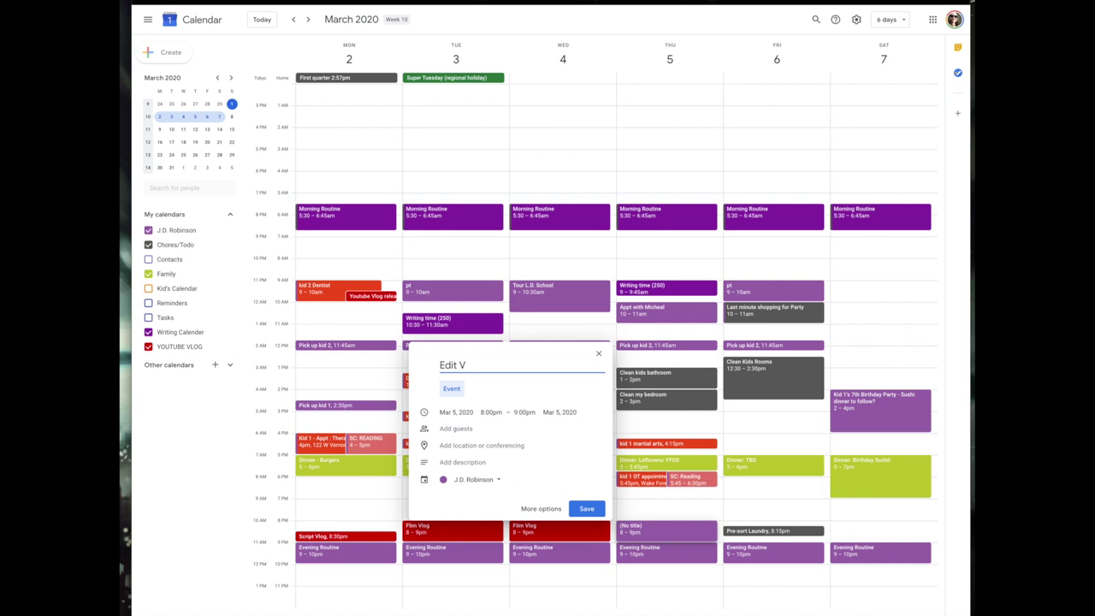
pyautogui.write('log')
pyautogui.click(477, 480)
pyautogui.click(473, 561)
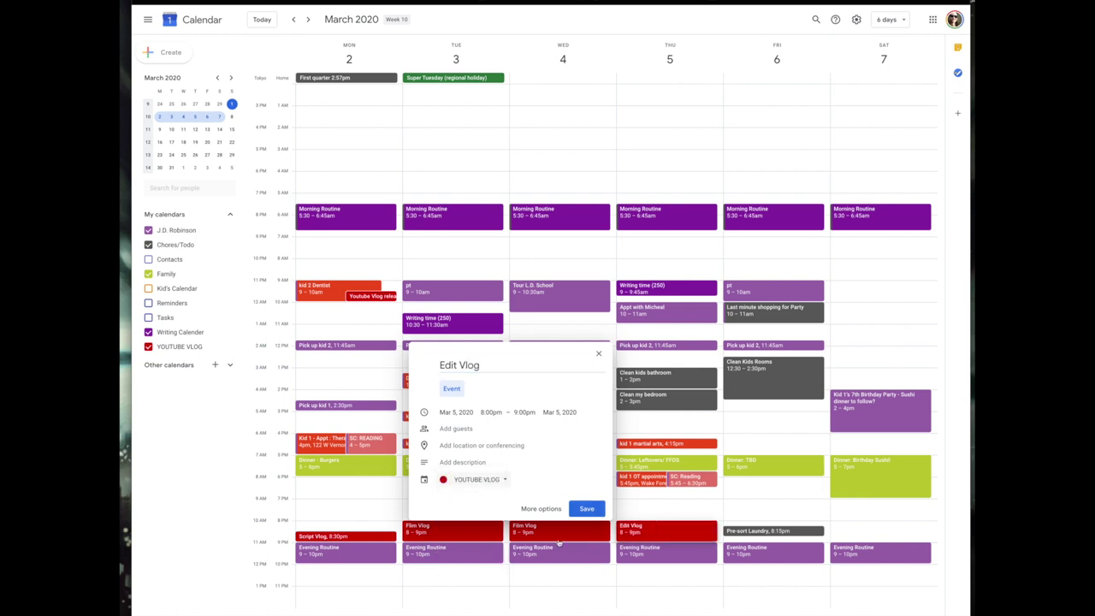
pyautogui.click(587, 508)
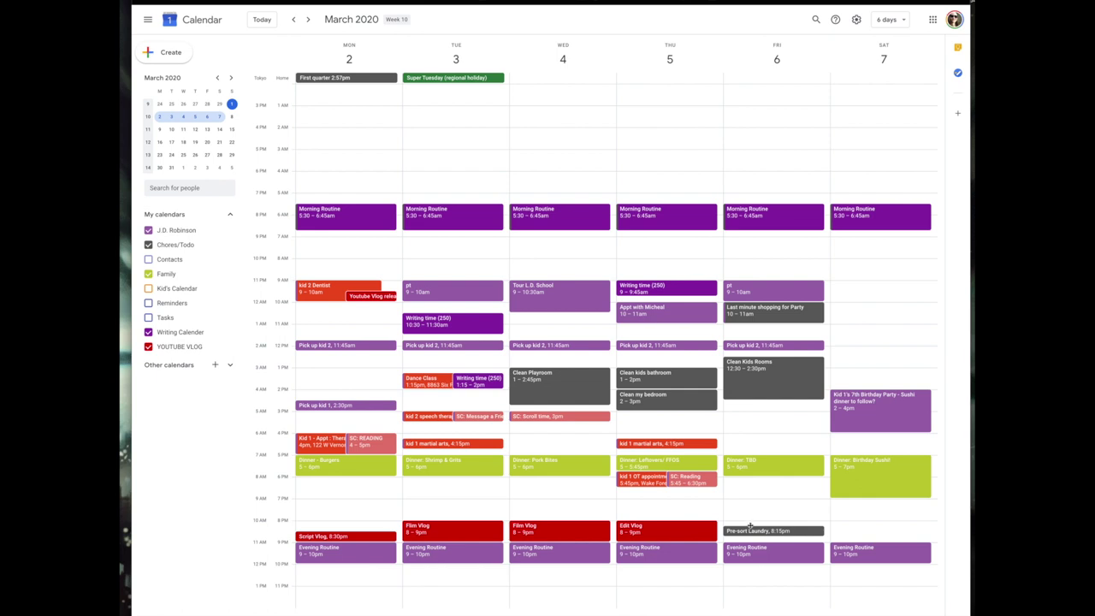
pyautogui.click(752, 519)
# Save a Friday 7:30–8:15pm 'Upload/Description/Schedule' event on the YOUTUBE VLOG calendar
pyautogui.moveTo(751, 523); pyautogui.dragTo(749, 521)
pyautogui.write('Up')
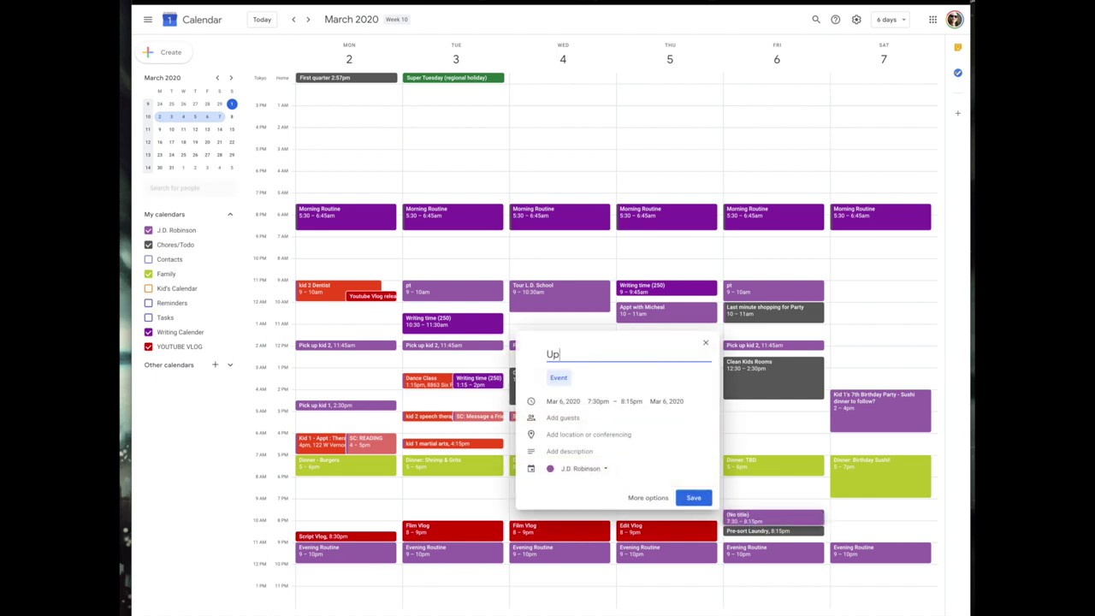
pyautogui.write('load/Description/Schedule')
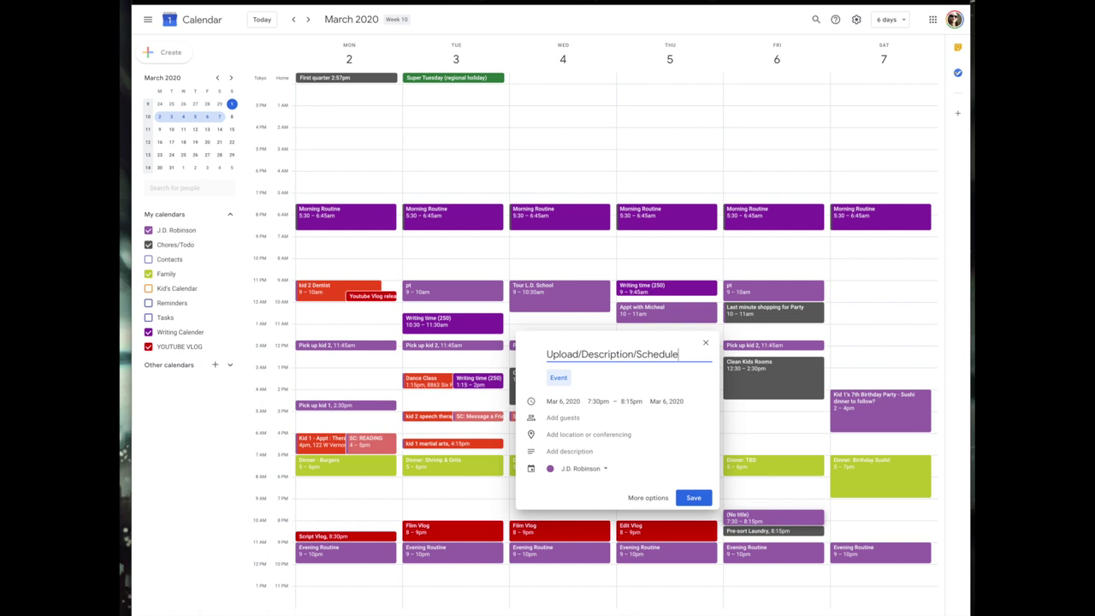
pyautogui.click(565, 470)
pyautogui.click(584, 551)
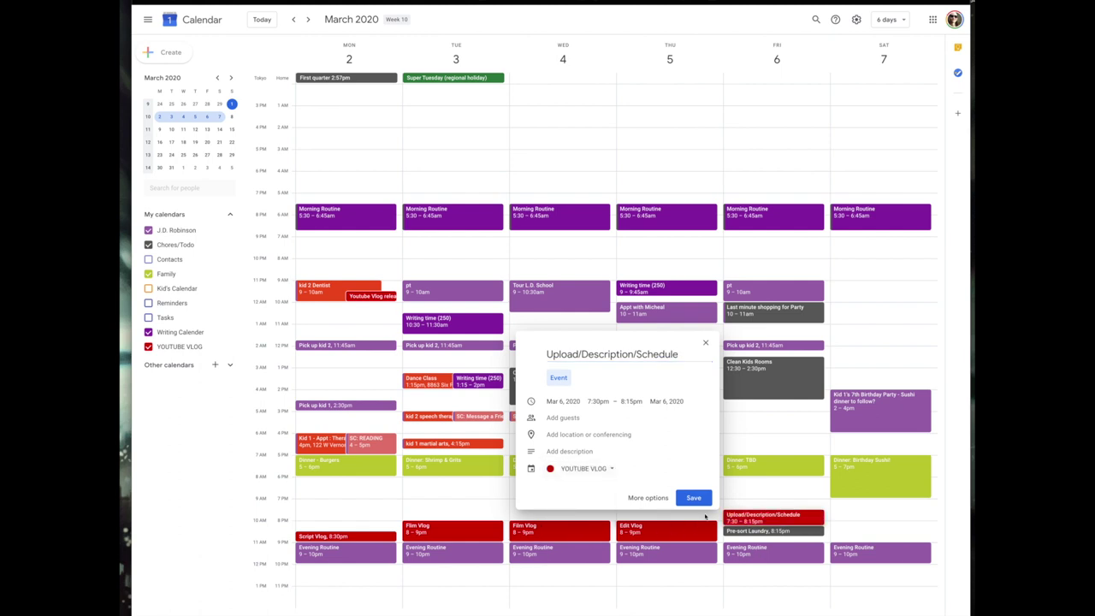
pyautogui.click(694, 498)
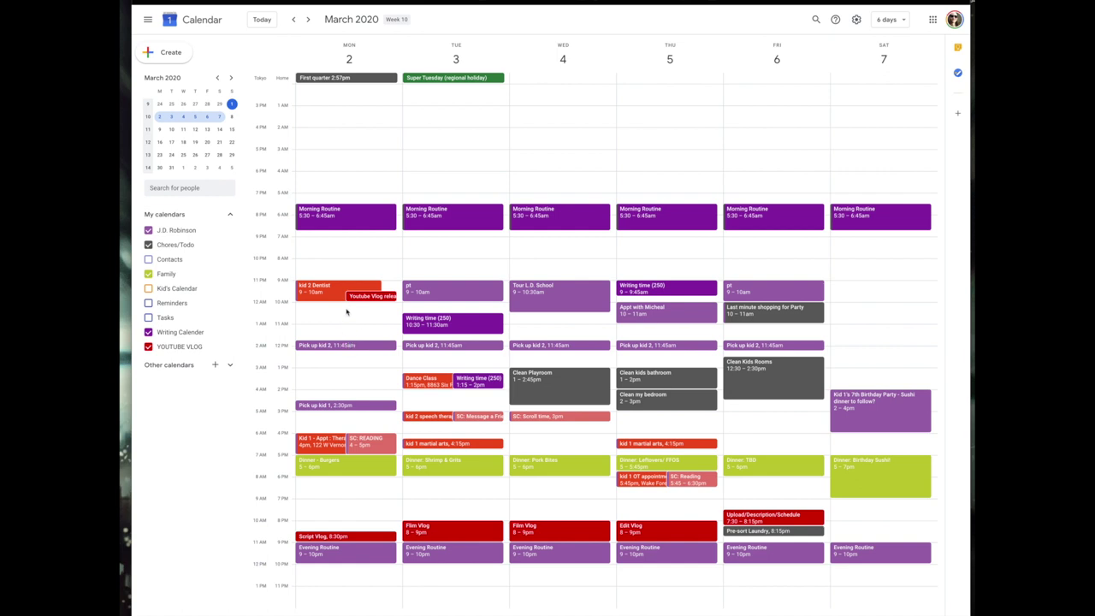
pyautogui.moveTo(347, 312); pyautogui.dragTo(347, 332)
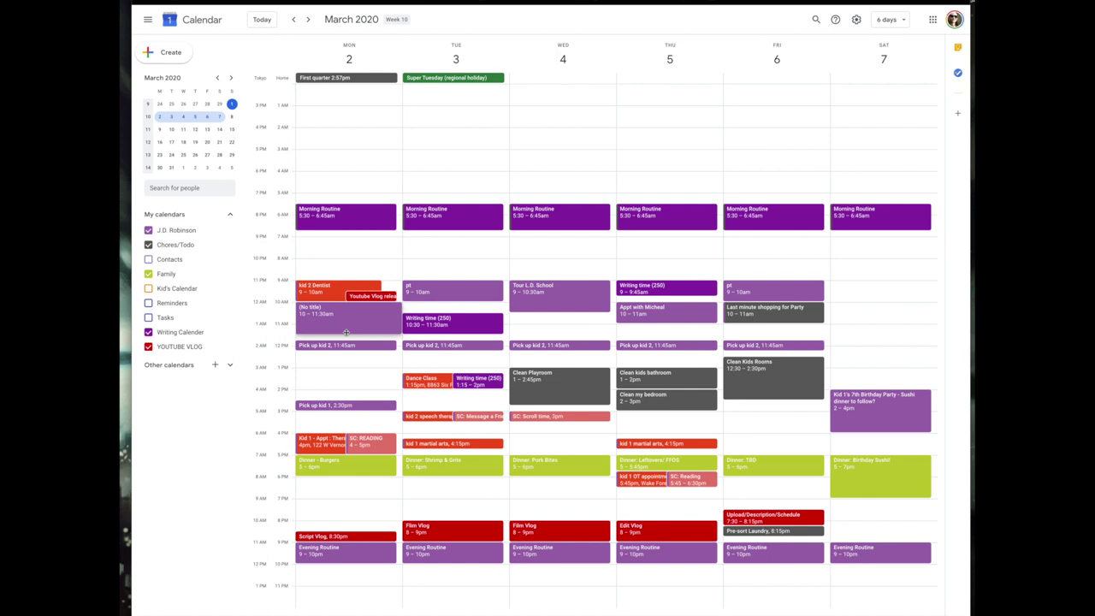
pyautogui.moveTo(346, 332); pyautogui.dragTo(346, 324)
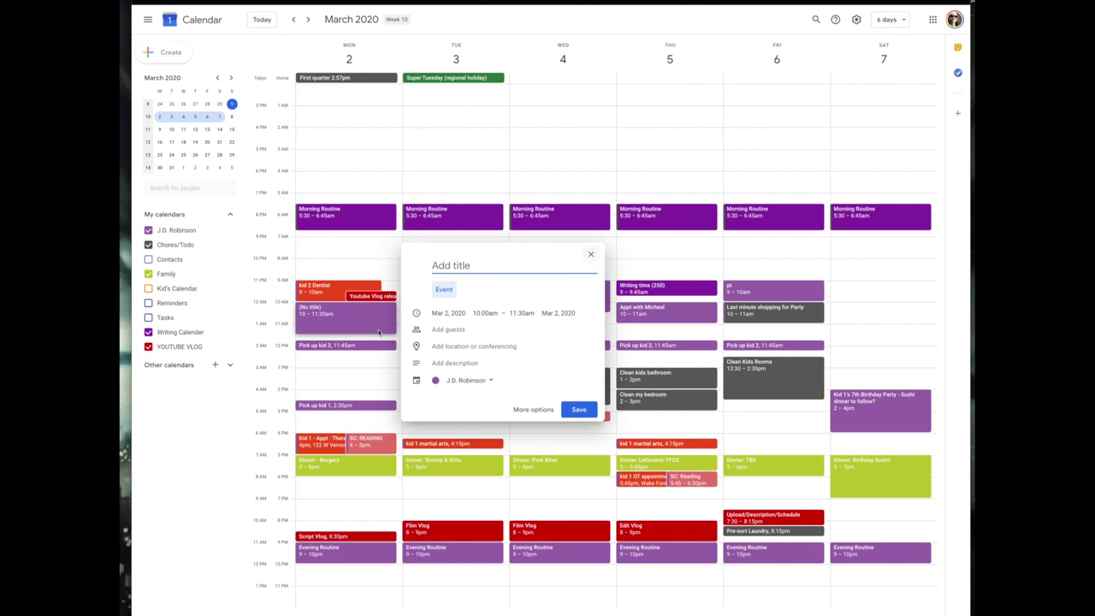
pyautogui.press('Escape')
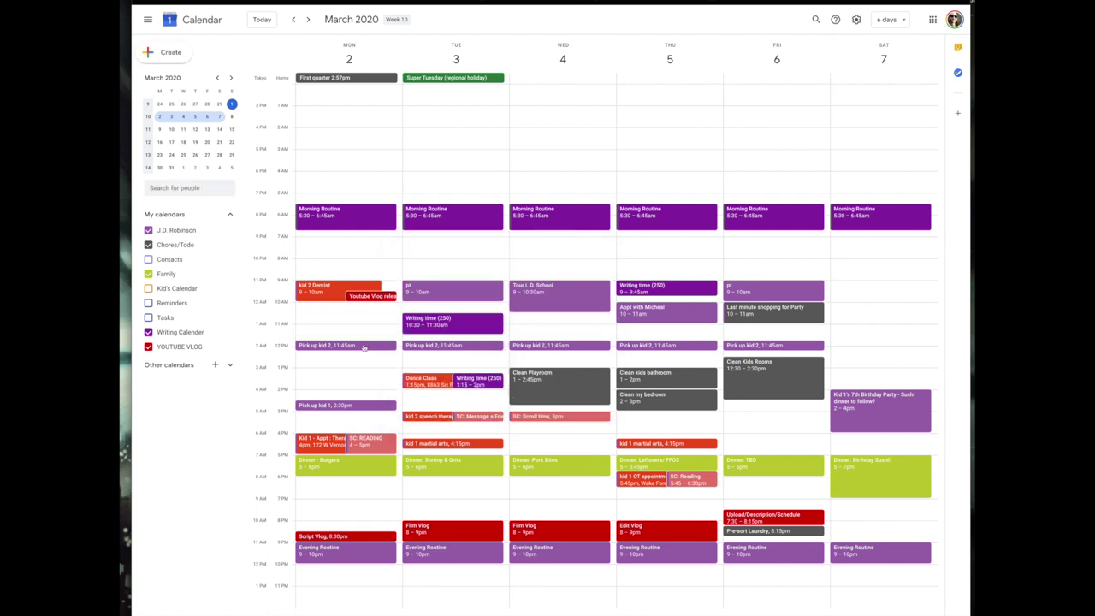
pyautogui.click(364, 346)
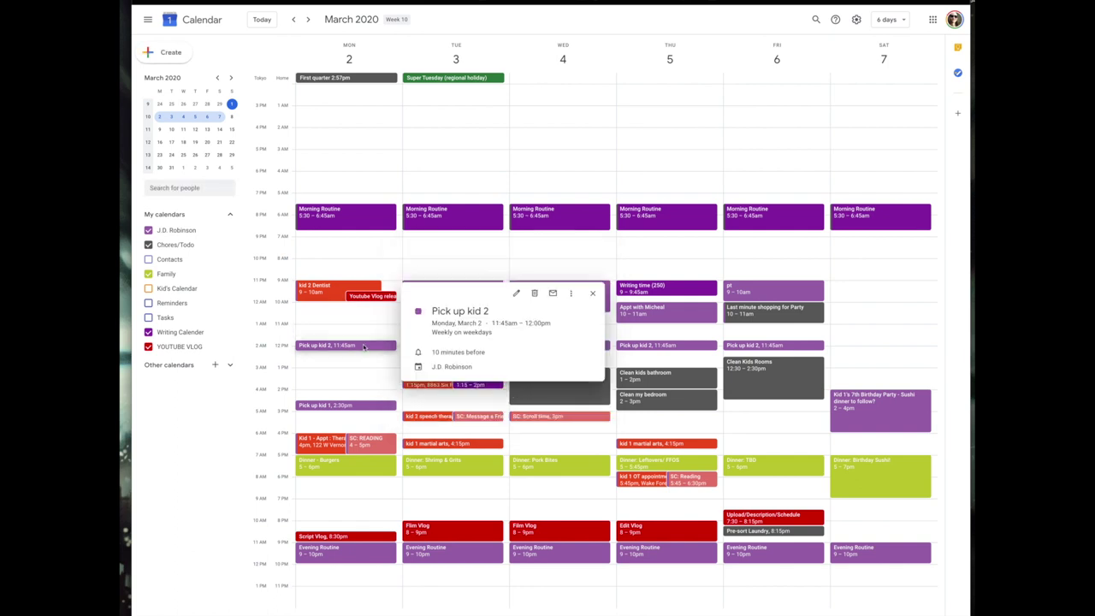
# Delete just this Monday's Pick up kid 2 occurrence, keeping the rest of the series
pyautogui.press('Escape')
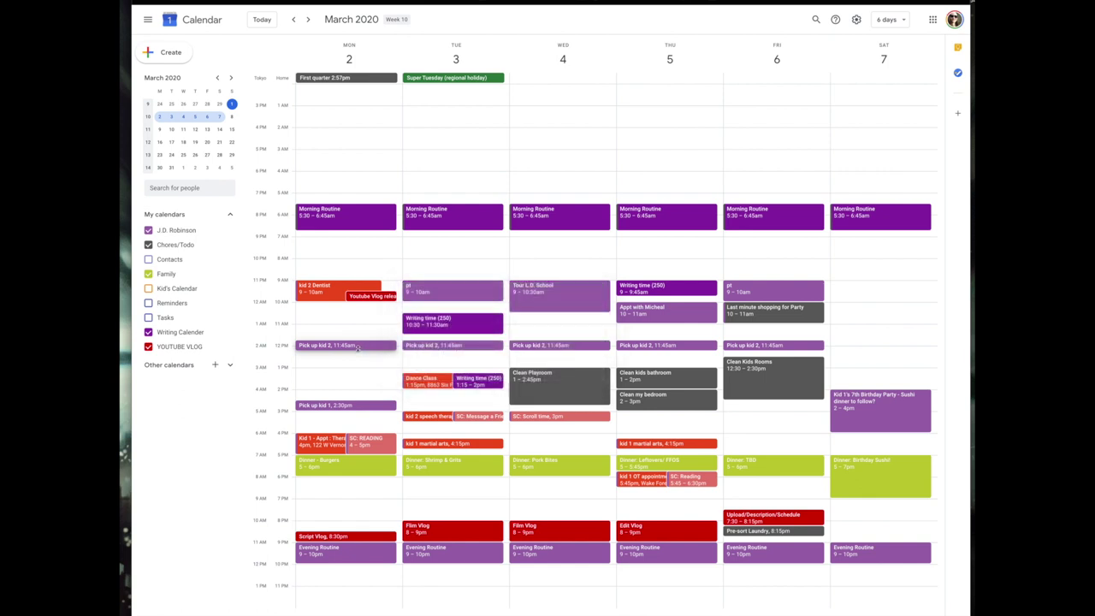
pyautogui.click(373, 346)
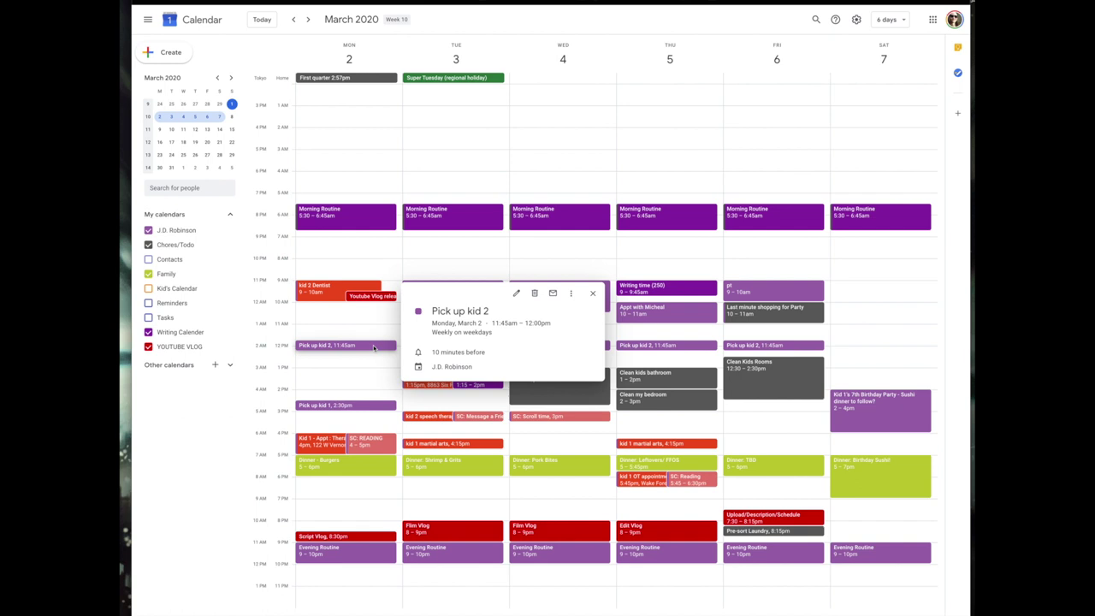
pyautogui.click(534, 294)
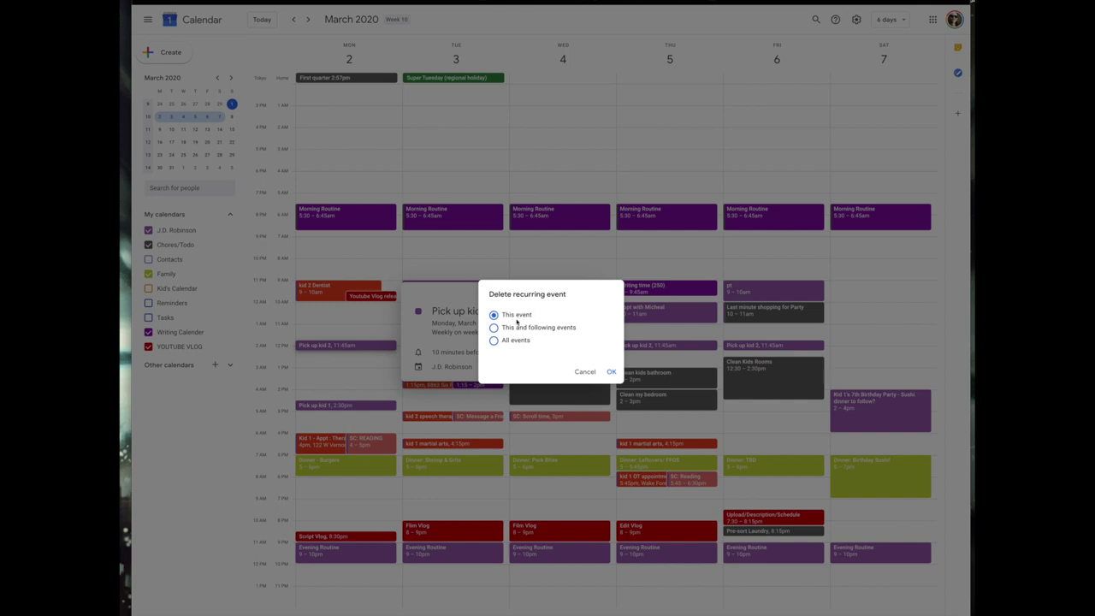
pyautogui.click(611, 372)
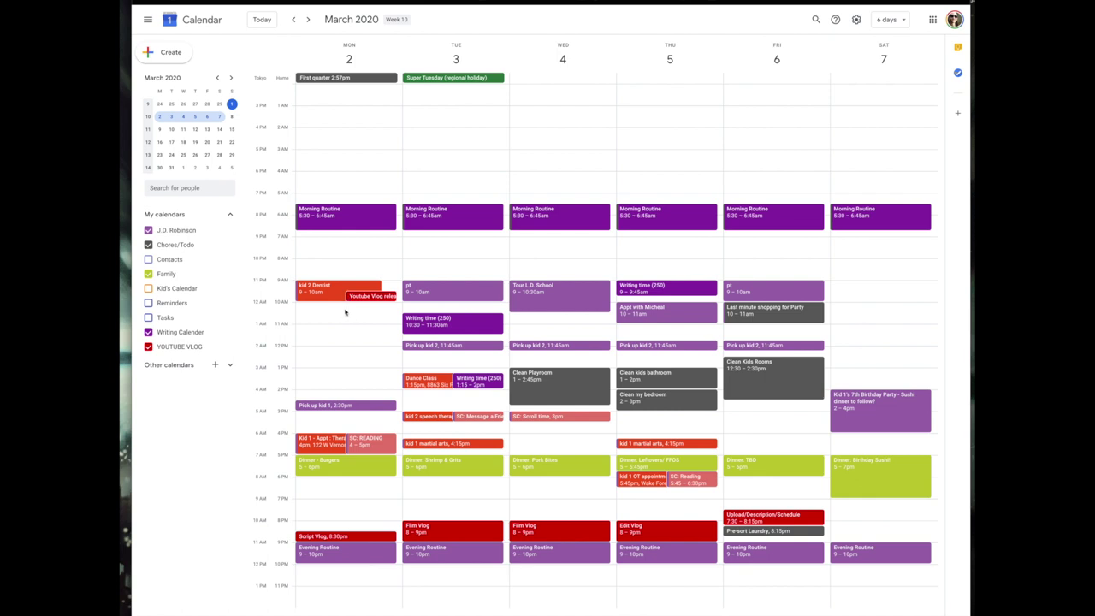
pyautogui.moveTo(345, 314); pyautogui.dragTo(342, 346)
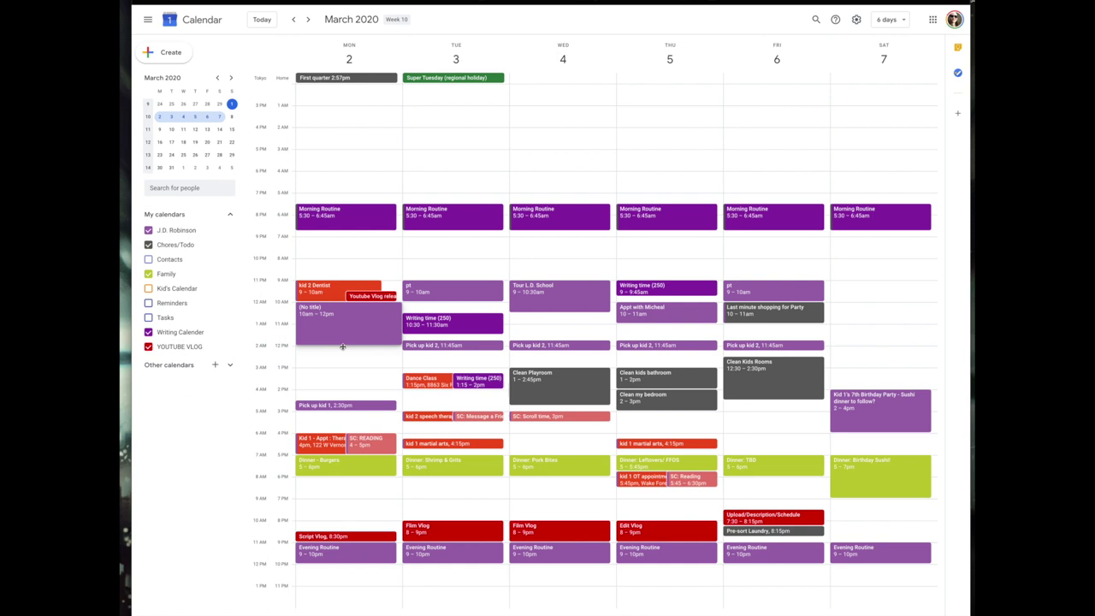
# Save a 'Frostbyte Editing' event on the Writing Calender and move it to Monday 10:30am–12:30pm
pyautogui.moveTo(342, 346); pyautogui.dragTo(342, 341)
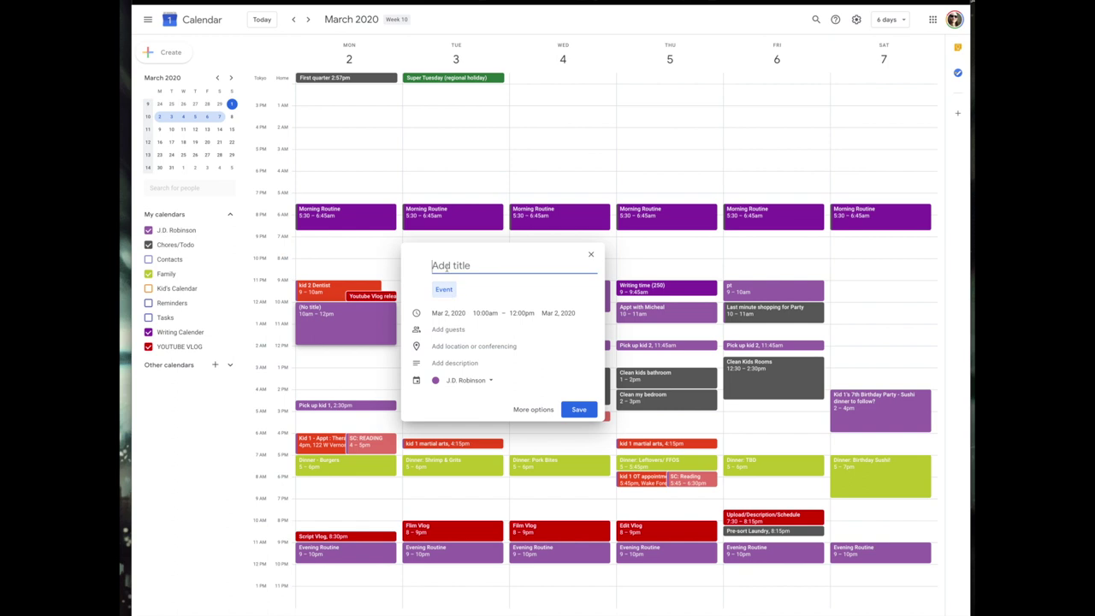
pyautogui.write('Editing')
pyautogui.write('F')
pyautogui.write('rostby')
pyautogui.write('te')
pyautogui.click(467, 380)
pyautogui.click(463, 446)
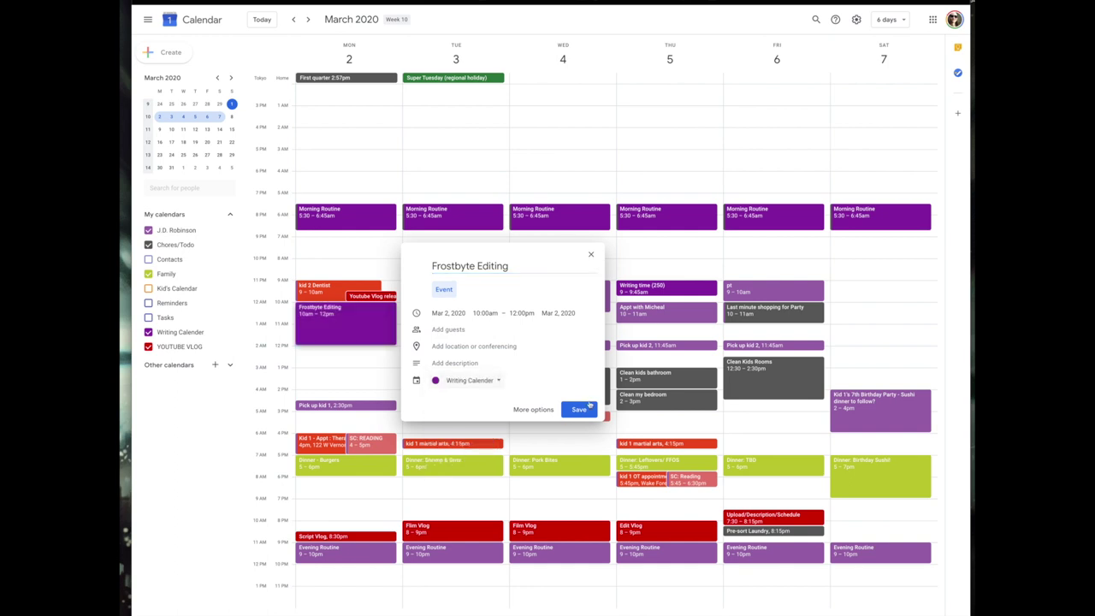
pyautogui.click(579, 409)
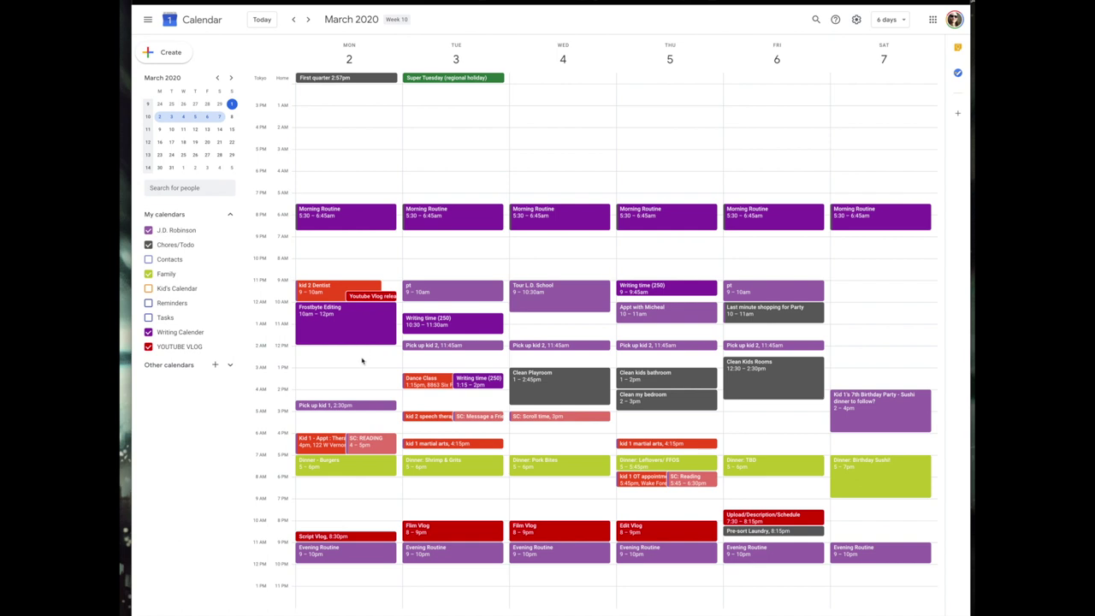
pyautogui.moveTo(346, 327); pyautogui.dragTo(346, 339)
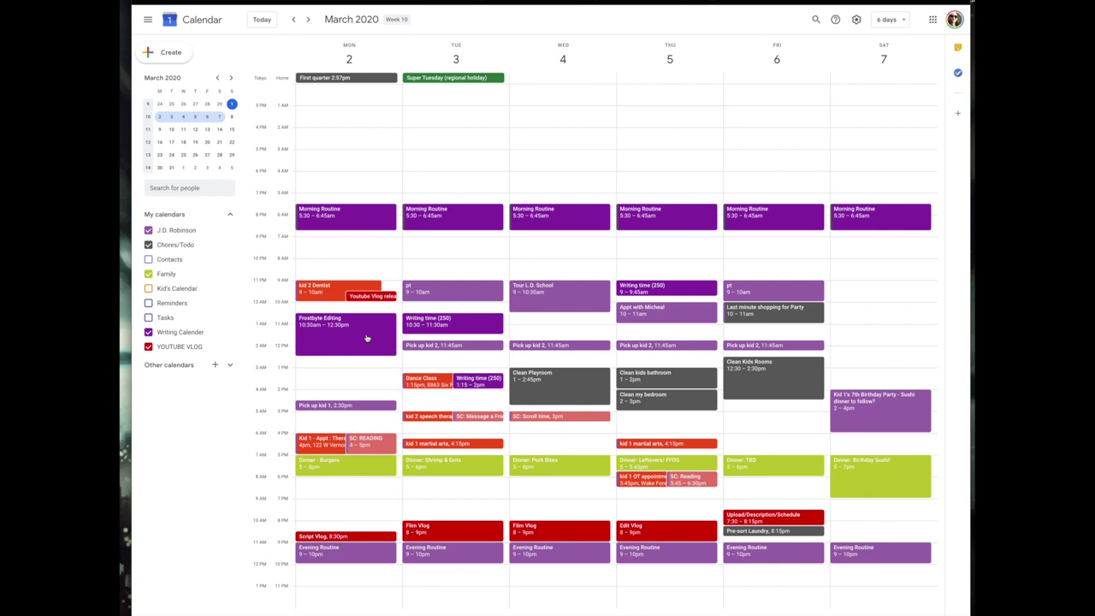
pyautogui.click(520, 327)
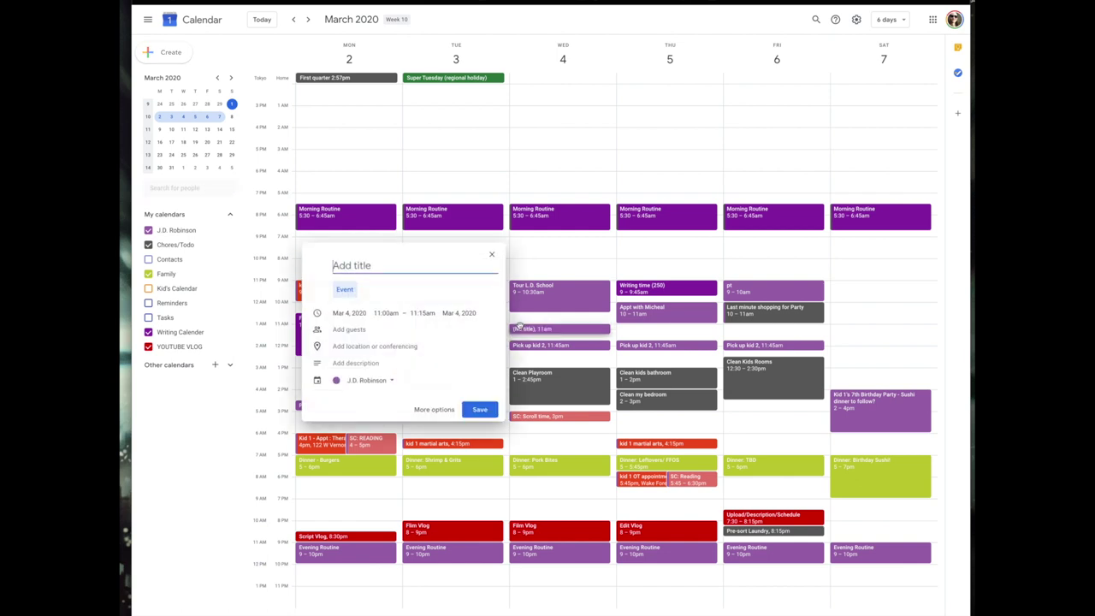
# Title the Wednesday 11am event 'Coffee with' plus the friend's name and save it
pyautogui.write('Coof')
pyautogui.press('BackSpace')
pyautogui.press('BackSpace')
pyautogui.write('ffee')
pyautogui.press('BackSpace')
pyautogui.write('e with /Josh')
pyautogui.click(391, 266)
pyautogui.press('BackSpace')
pyautogui.click(480, 409)
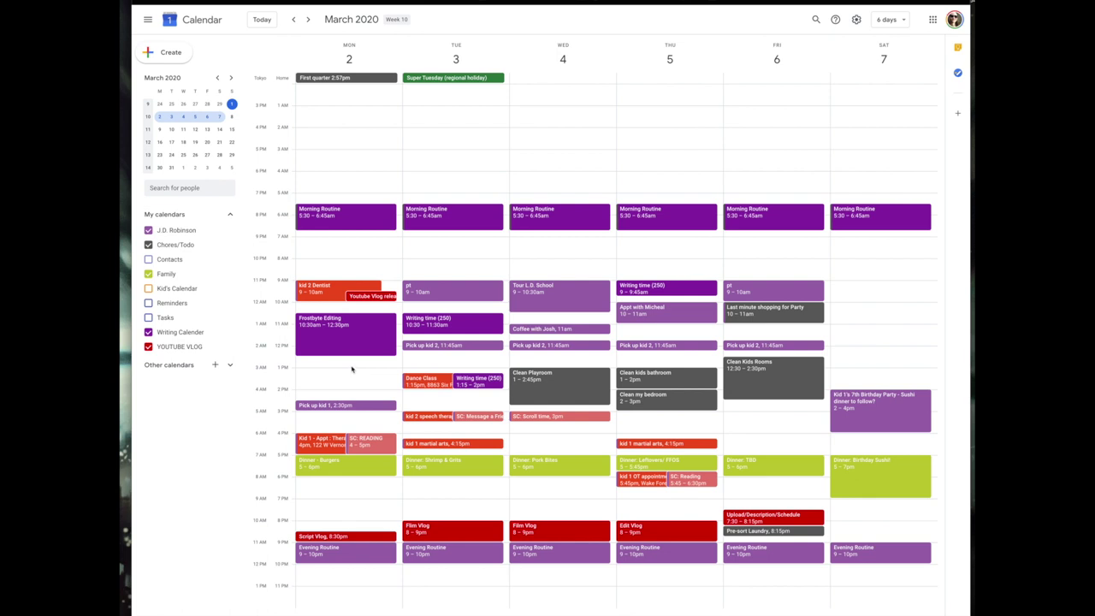
pyautogui.moveTo(351, 369); pyautogui.dragTo(349, 387)
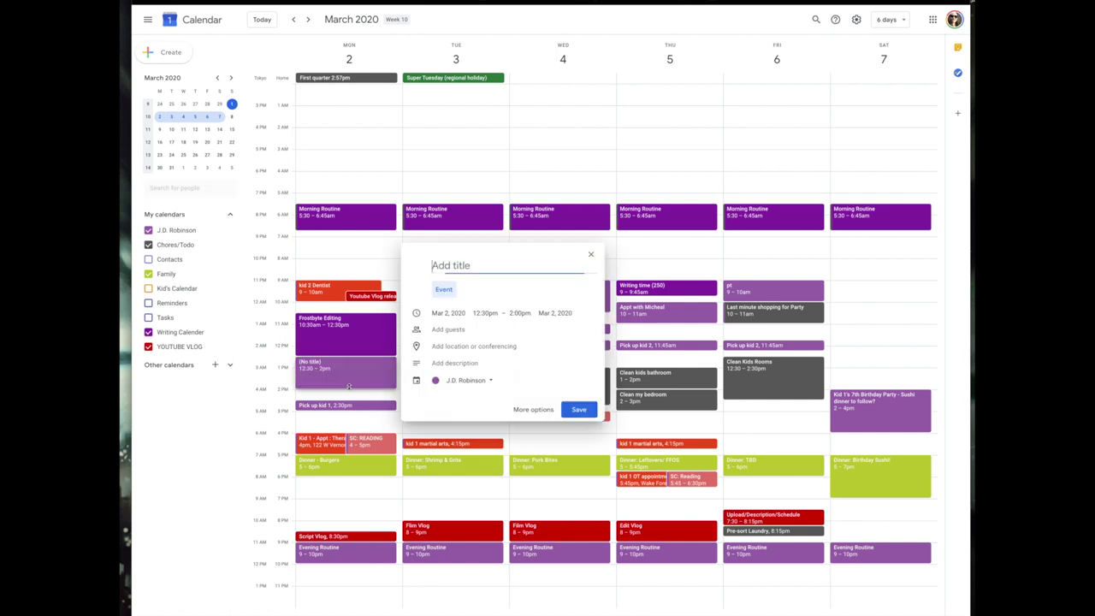
# Save 'Social Media - Respond to comments' for Monday 12:30–2pm on the personal calendar, coloured yellow
pyautogui.write('Social Media - Respon')
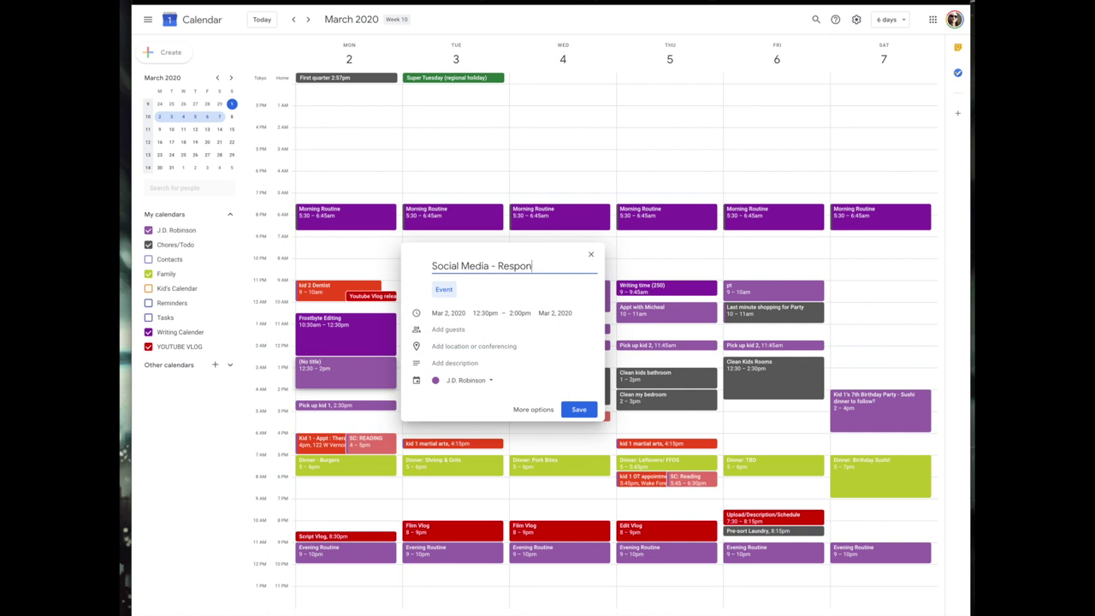
pyautogui.write('d to comments')
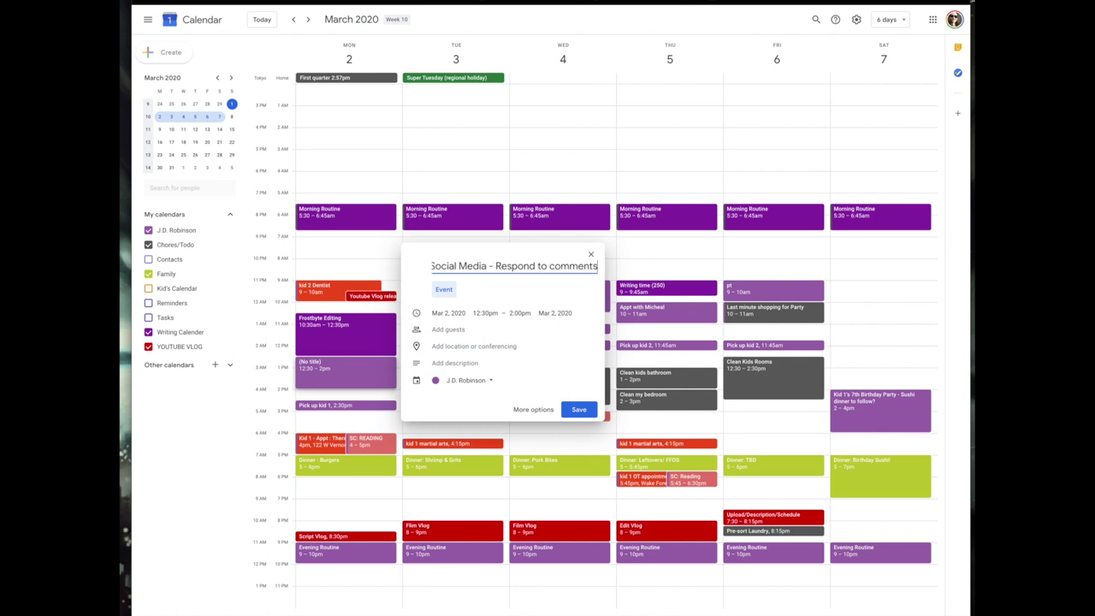
pyautogui.click(464, 381)
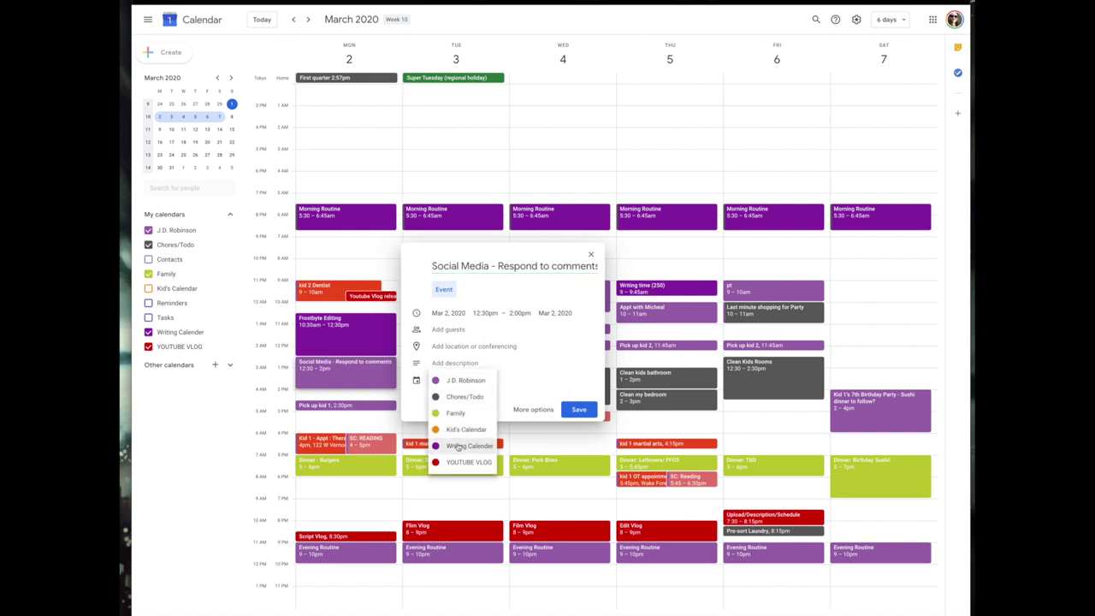
pyautogui.click(460, 382)
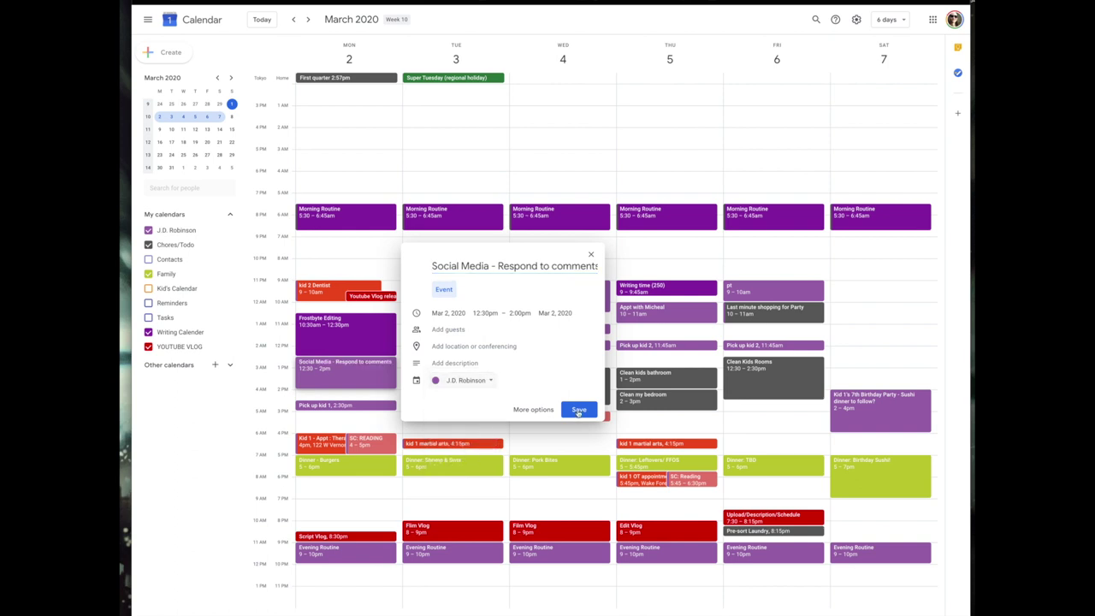
pyautogui.click(317, 379)
pyautogui.rightClick(316, 379)
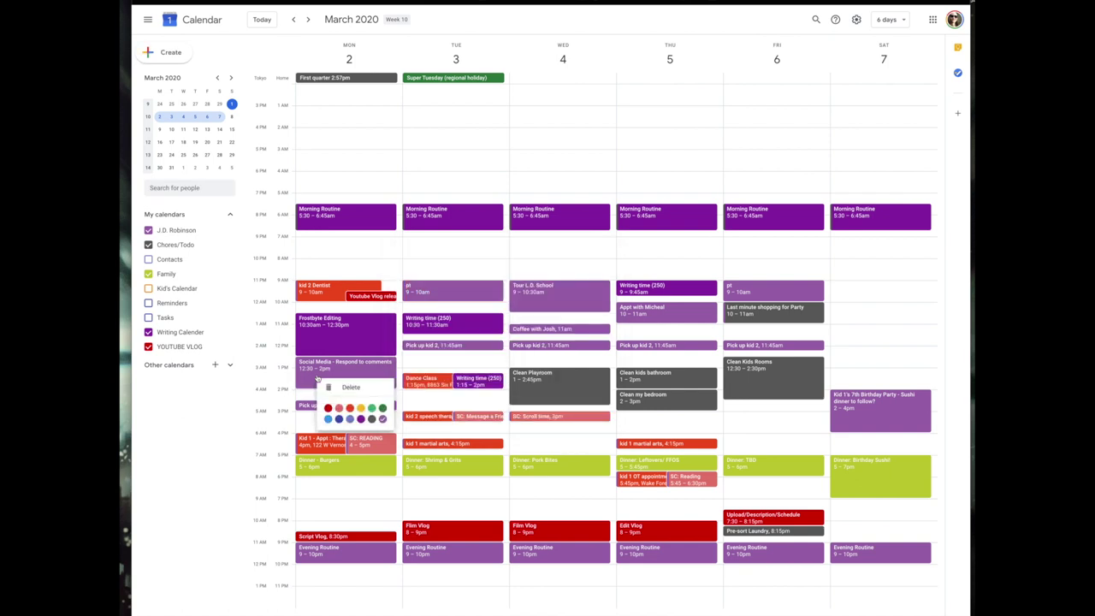
pyautogui.click(360, 409)
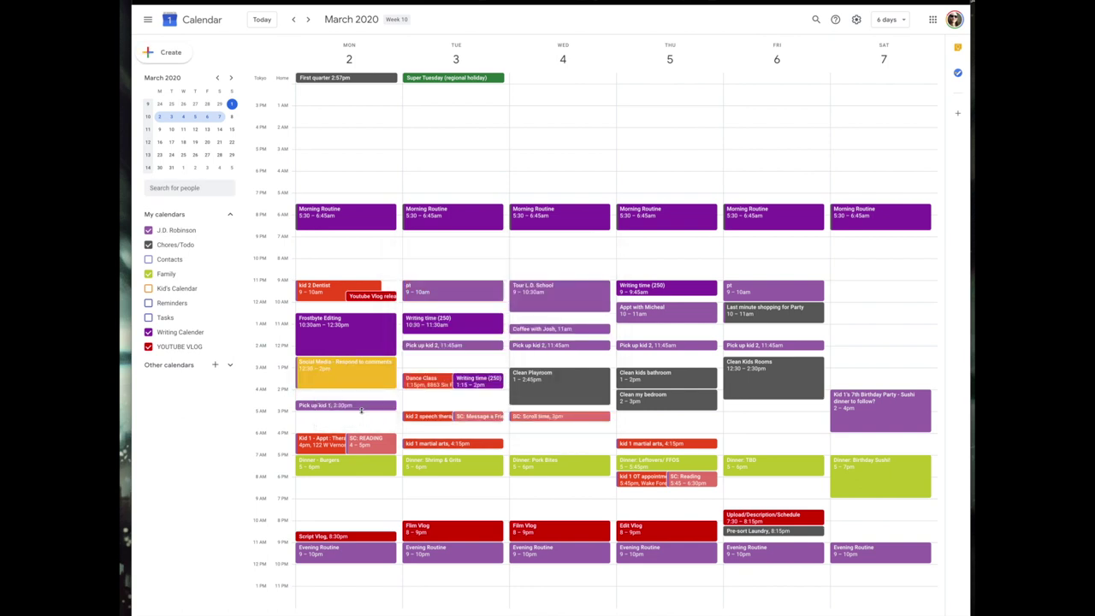